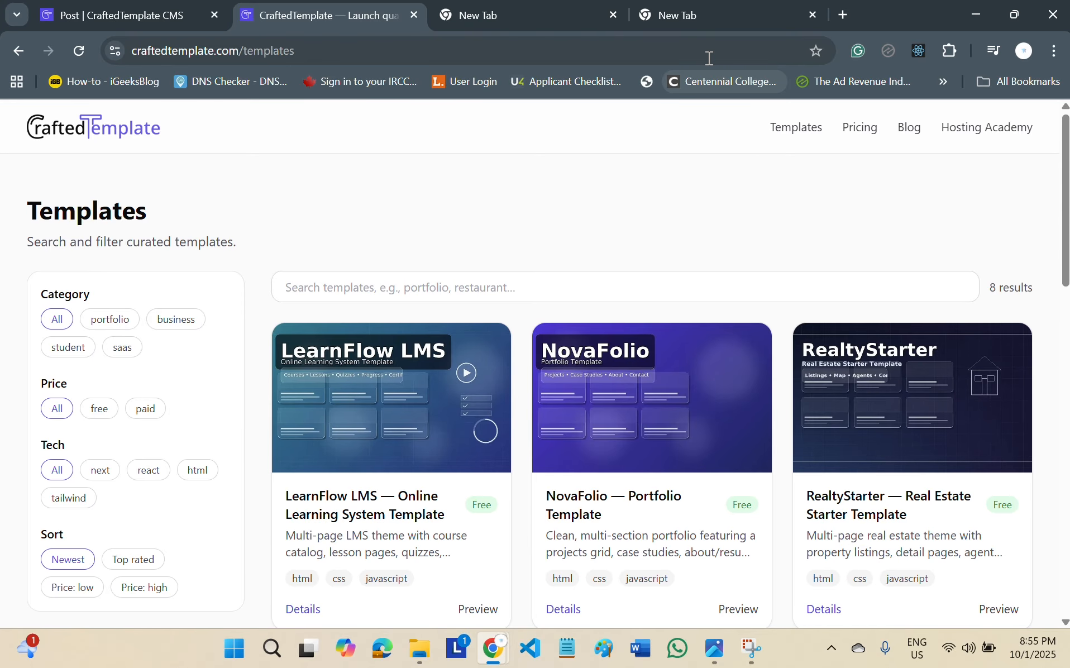
Load github.com in the last empty browser tab and open the account's own repositories list.
{"action": "left_click", "coordinate": [710, 17]}
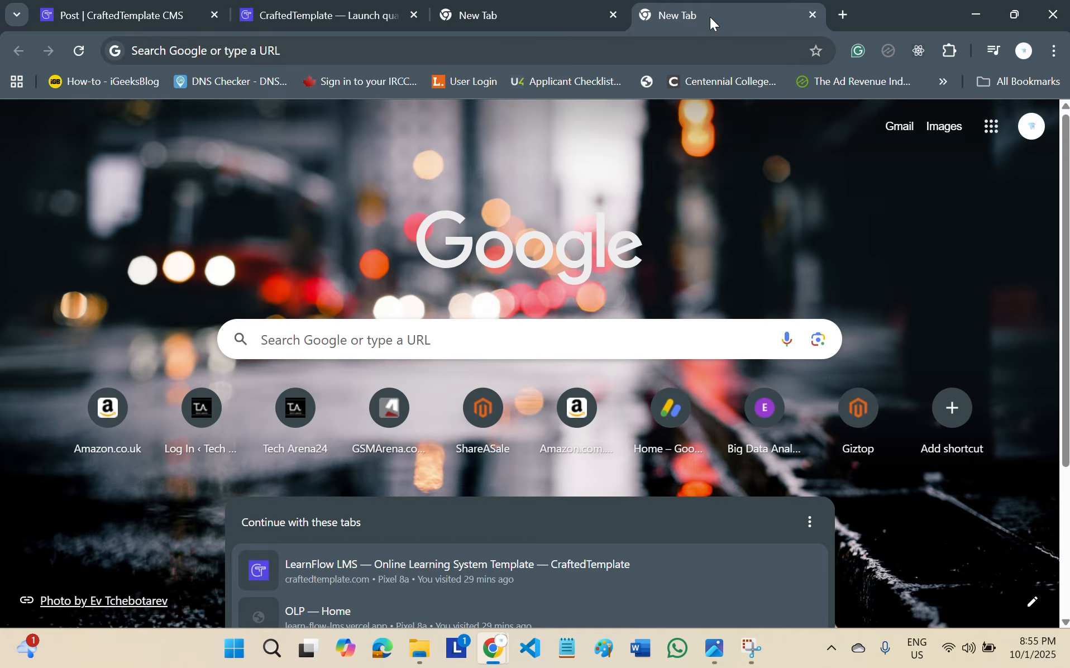
{"action": "left_click", "coordinate": [715, 56]}
{"action": "type", "text": "github.com"}
{"action": "key", "text": "Return"}
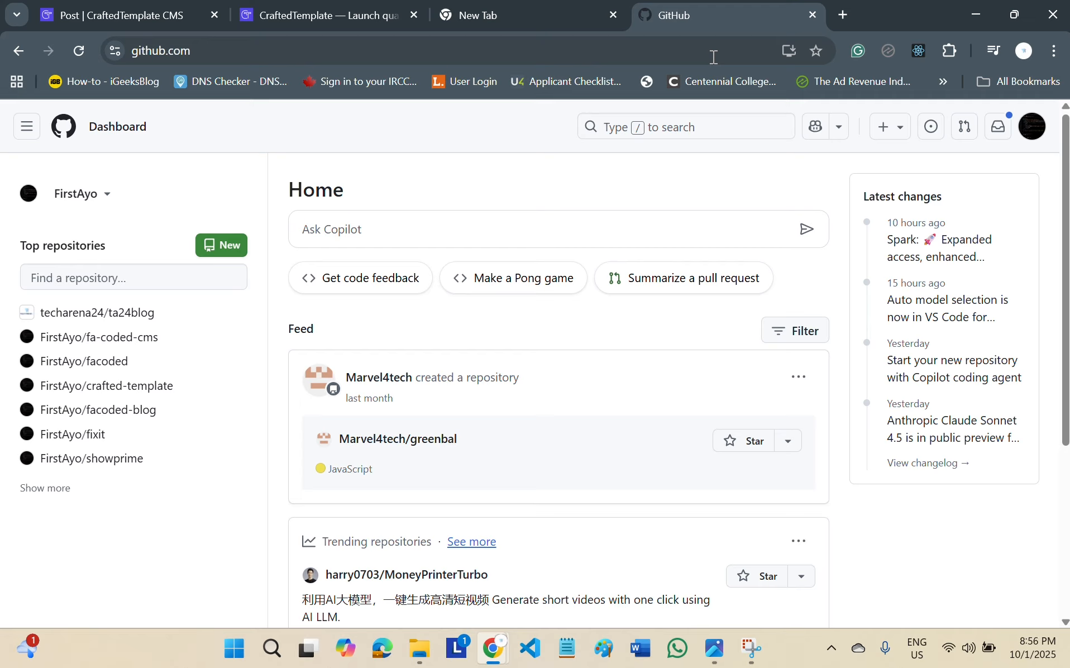
{"action": "left_click", "coordinate": [1034, 131]}
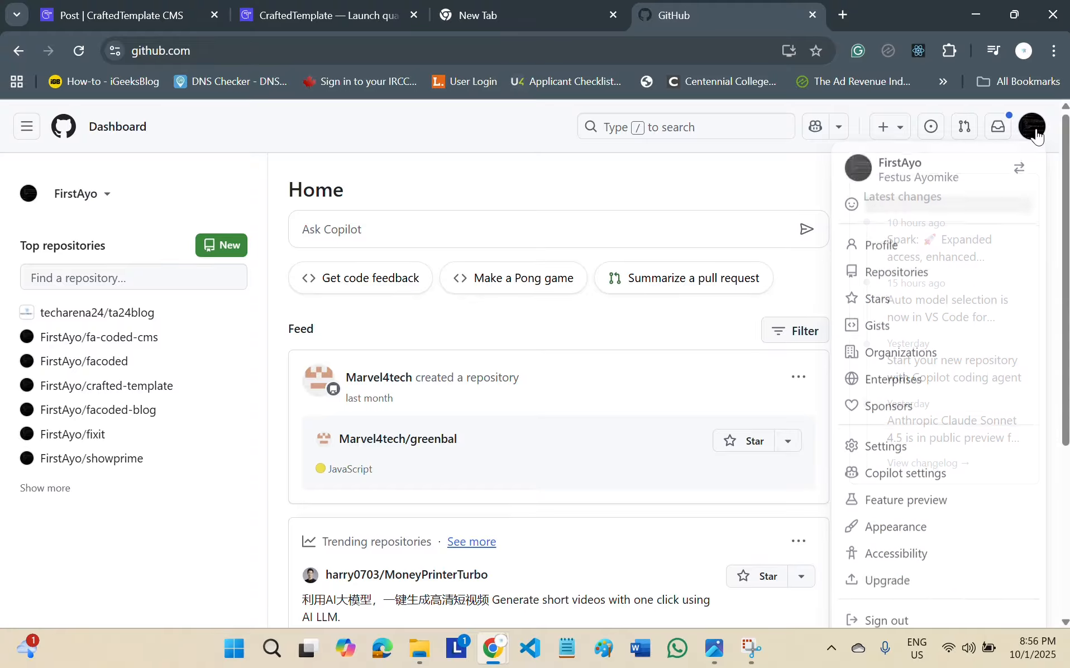
{"action": "left_click", "coordinate": [896, 282]}
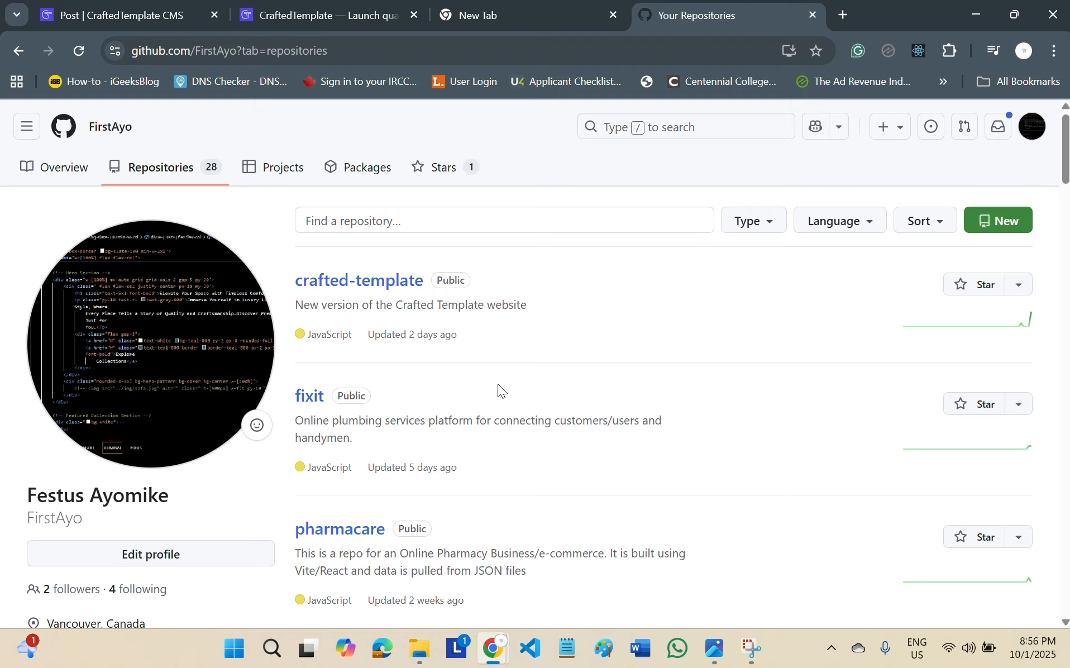
Create a new public repository named grade-calculator without a description, README, .gitignore or license.
{"action": "left_click", "coordinate": [1004, 223]}
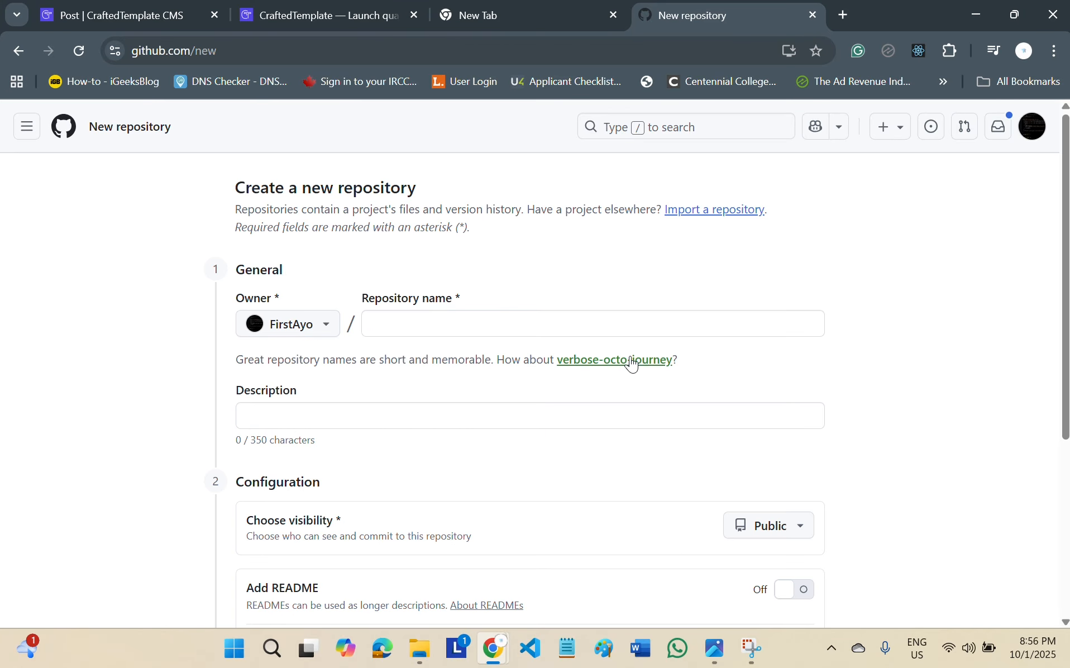
{"action": "left_click", "coordinate": [603, 327]}
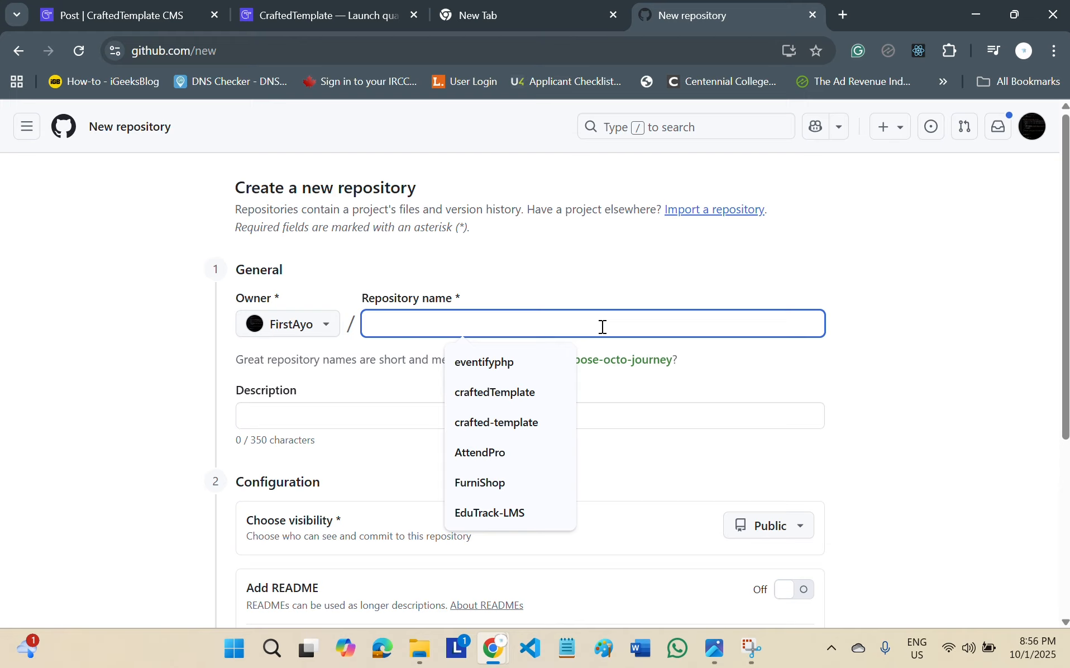
{"action": "type", "text": "grade-"}
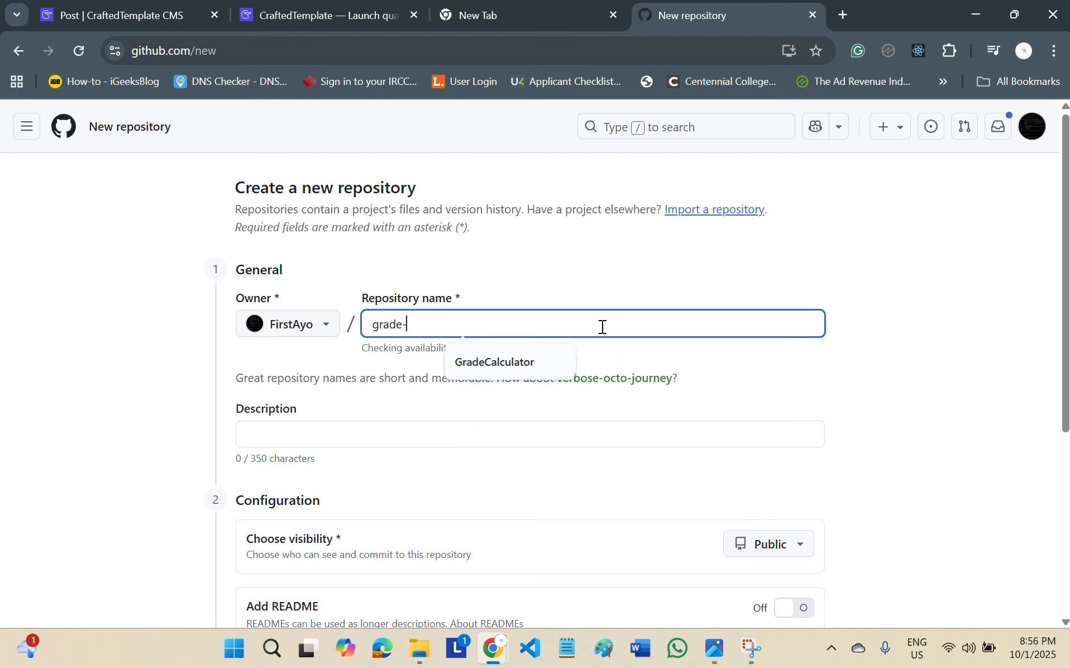
{"action": "type", "text": "calculator"}
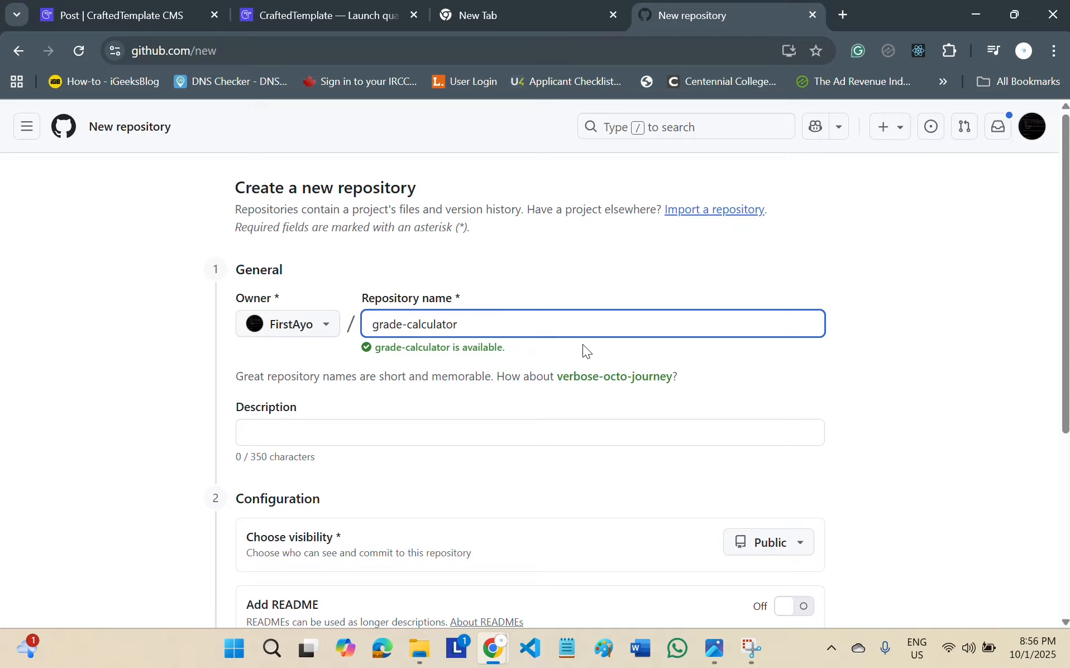
{"action": "left_click", "coordinate": [516, 433]}
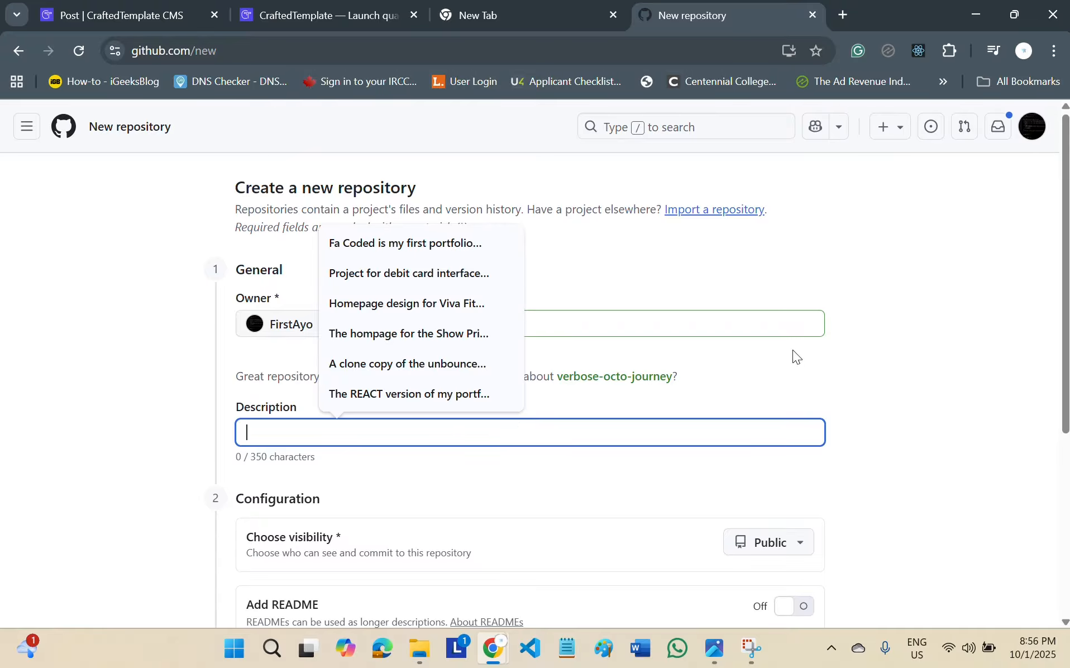
{"action": "scroll", "coordinate": [1036, 298], "scroll_direction": "down", "scroll_amount": 5}
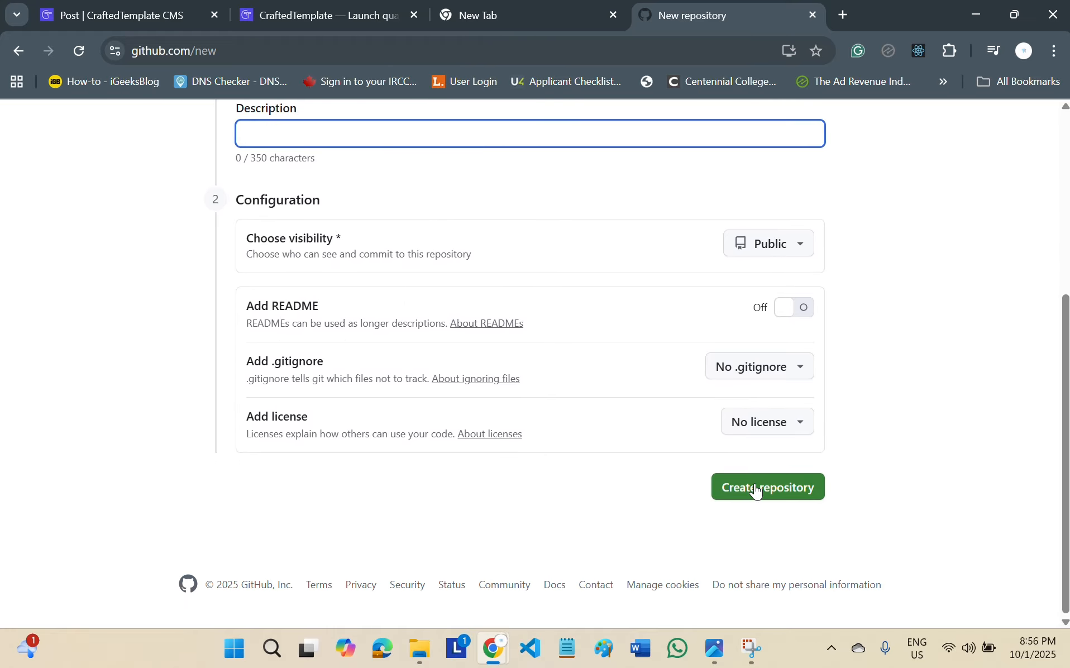
{"action": "left_click", "coordinate": [758, 490]}
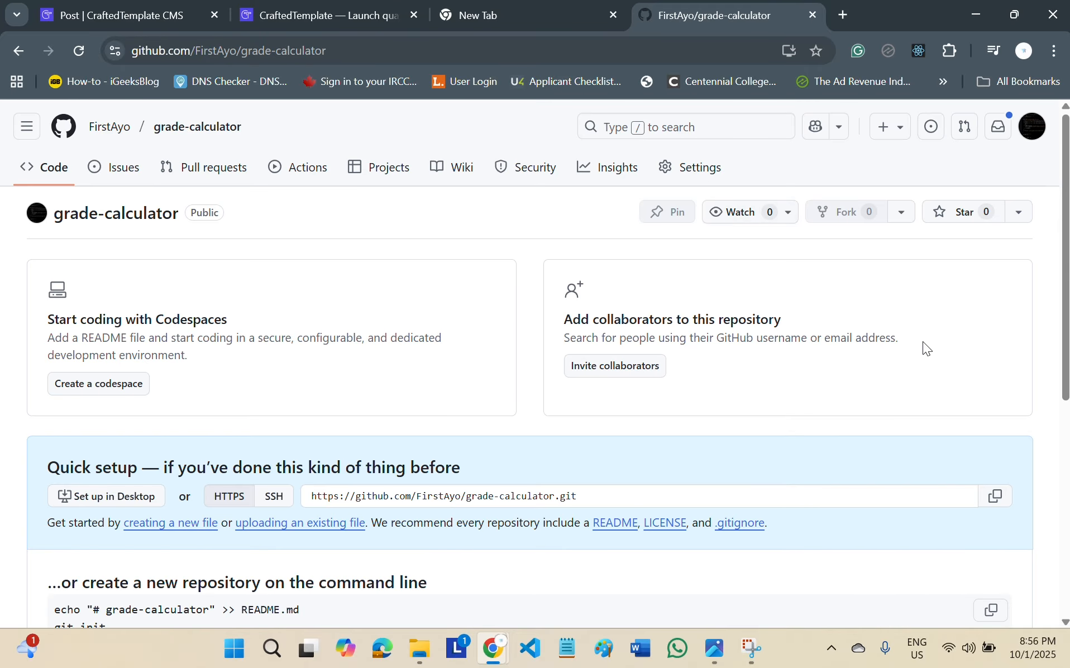
From the new repository's quick setup options, open the page for uploading existing files.
{"action": "scroll", "coordinate": [1064, 280], "scroll_direction": "down", "scroll_amount": 3}
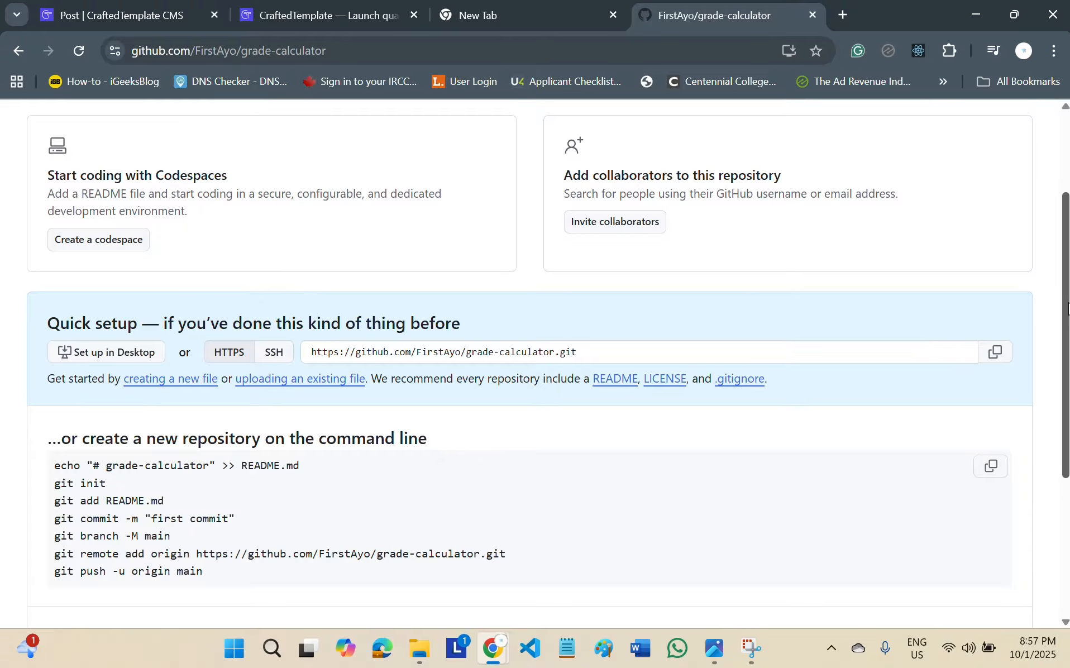
{"action": "left_click_drag", "start_coordinate": [1066, 316], "coordinate": [1067, 394]}
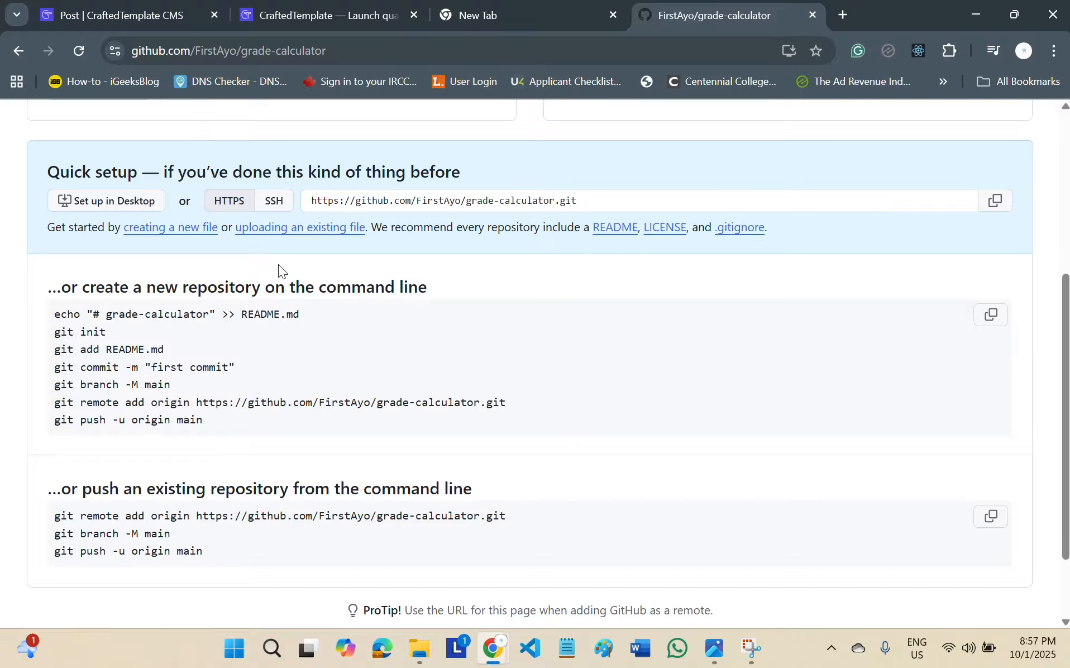
{"action": "left_click", "coordinate": [307, 229]}
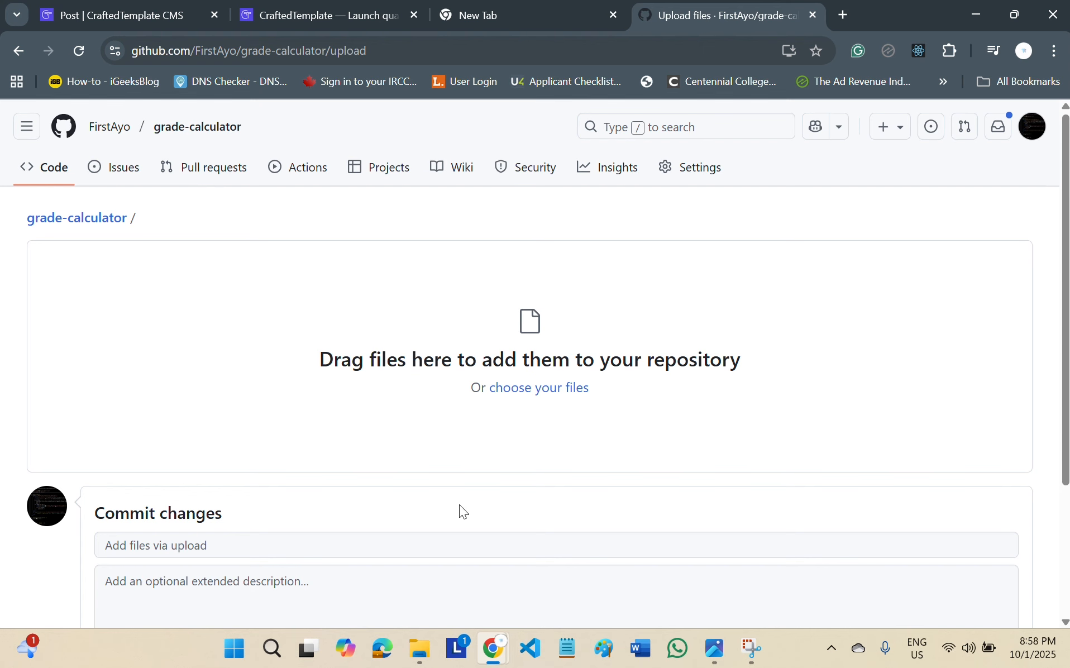
Add all files and folders from HTML-CSS-JS > student-grade-calculator to the upload area and commit them with the default message.
{"action": "mouse_move", "coordinate": [420, 648]}
{"action": "left_click", "coordinate": [505, 550]}
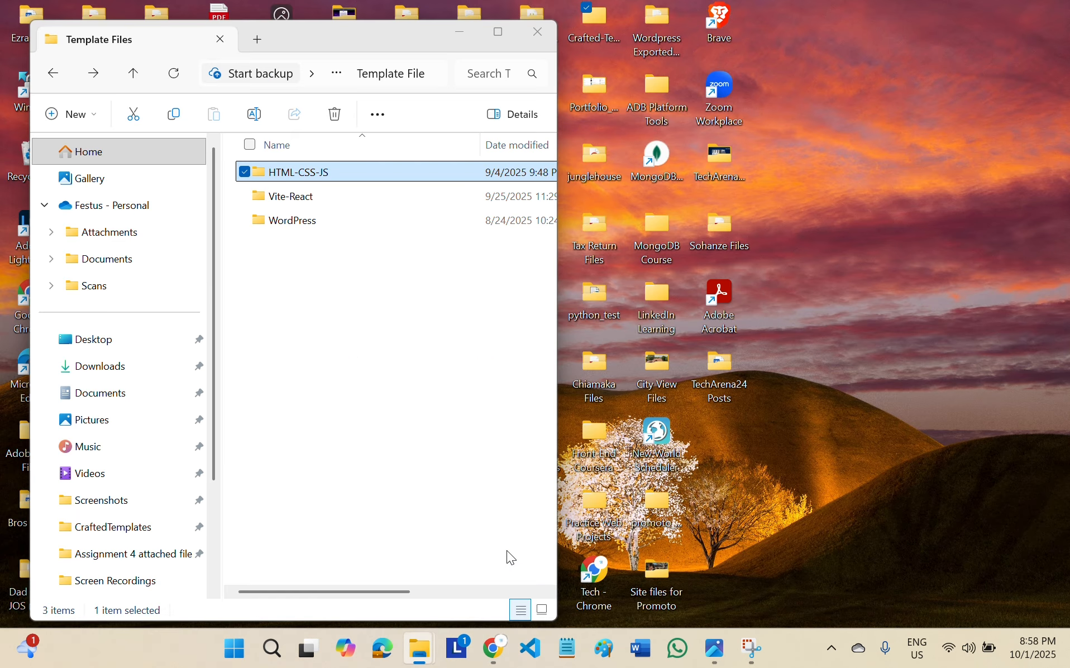
{"action": "double_click", "coordinate": [313, 175]}
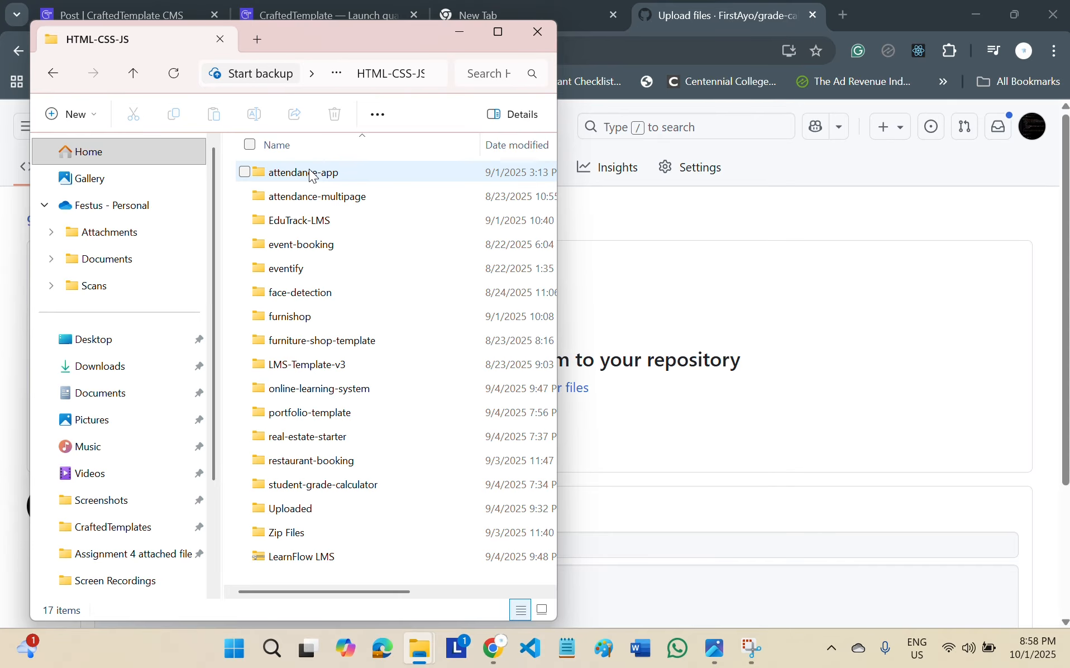
{"action": "double_click", "coordinate": [319, 486]}
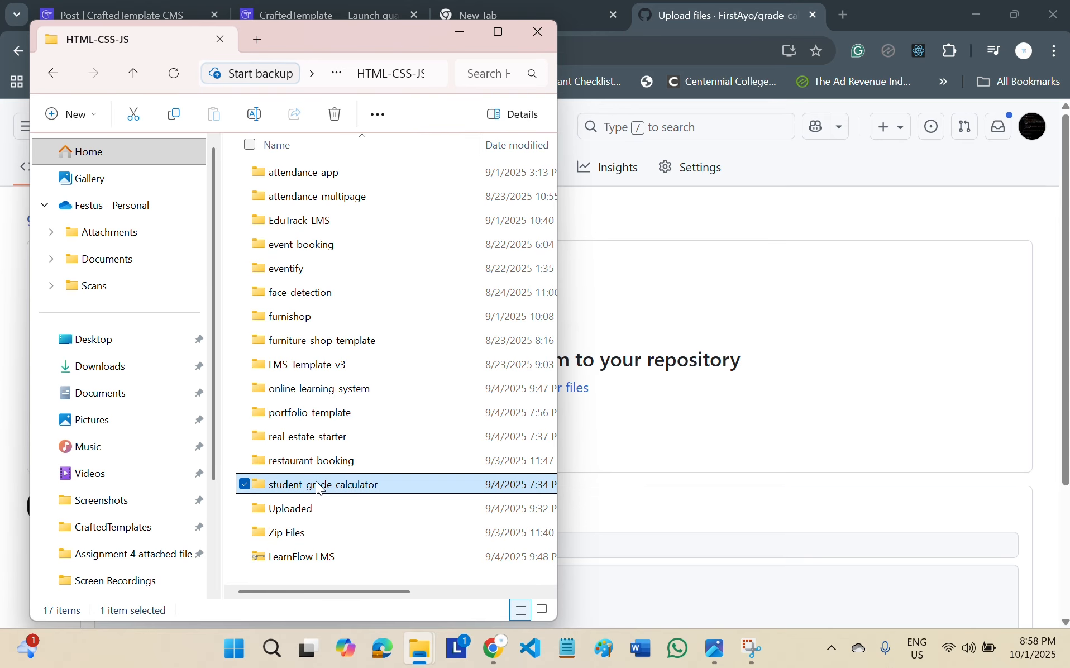
{"action": "key", "text": "ctrl+a"}
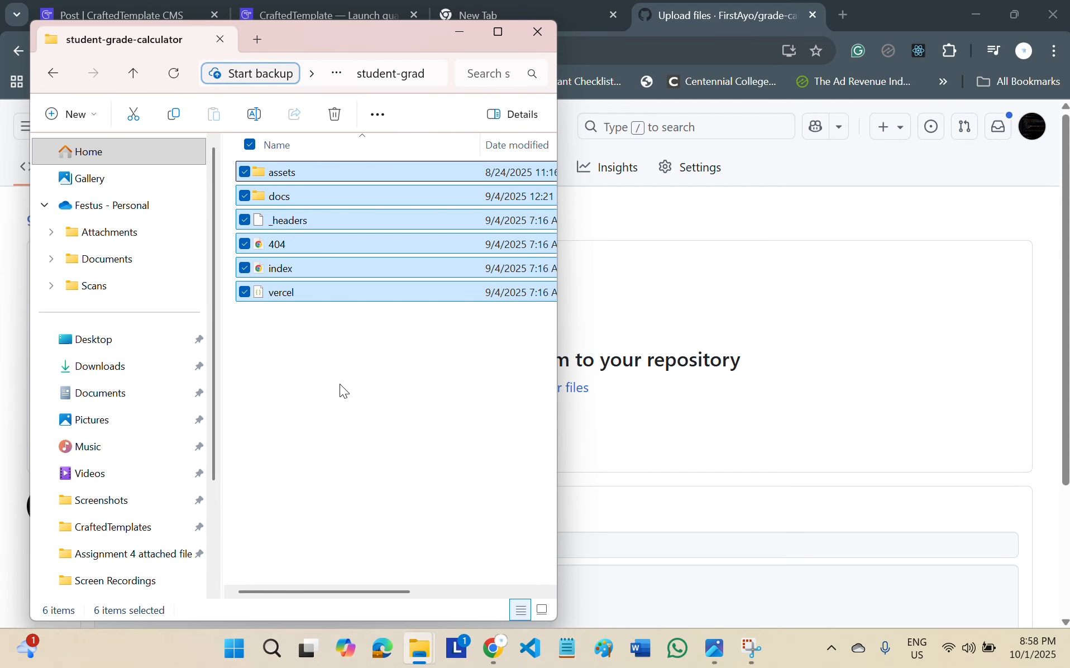
{"action": "left_click_drag", "start_coordinate": [324, 200], "coordinate": [701, 316]}
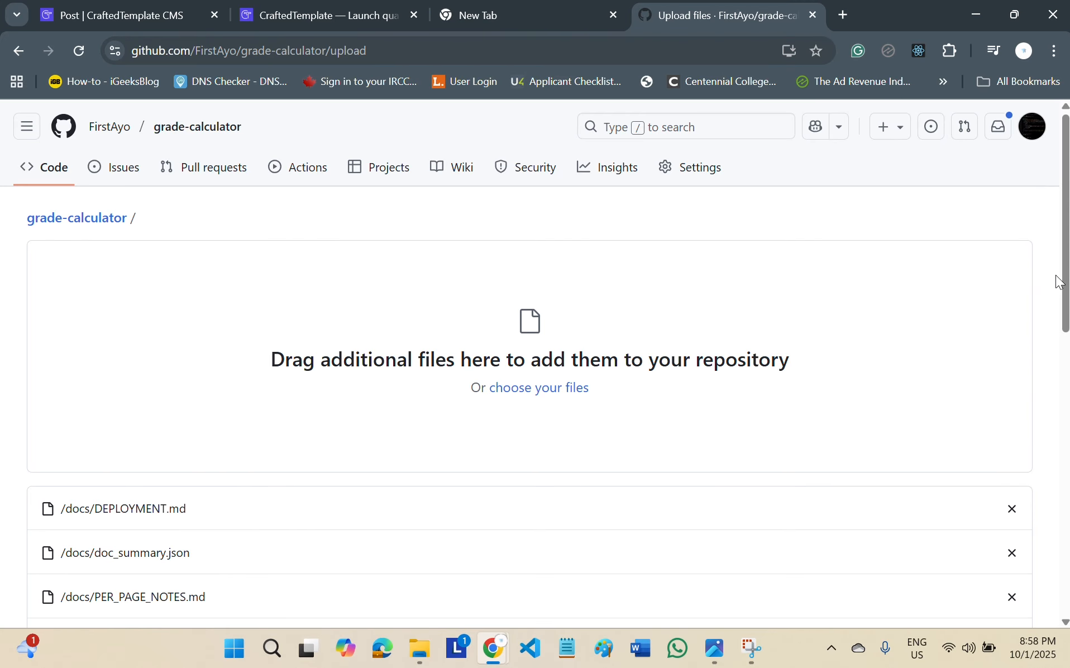
{"action": "left_click_drag", "start_coordinate": [1066, 287], "coordinate": [1067, 559]}
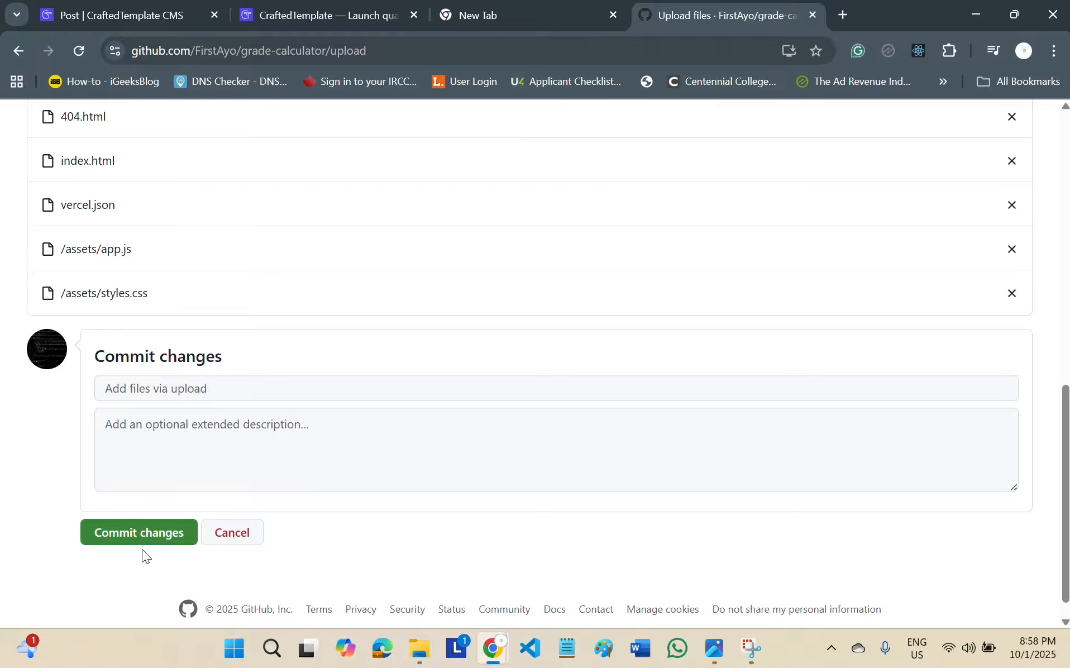
{"action": "left_click", "coordinate": [132, 533]}
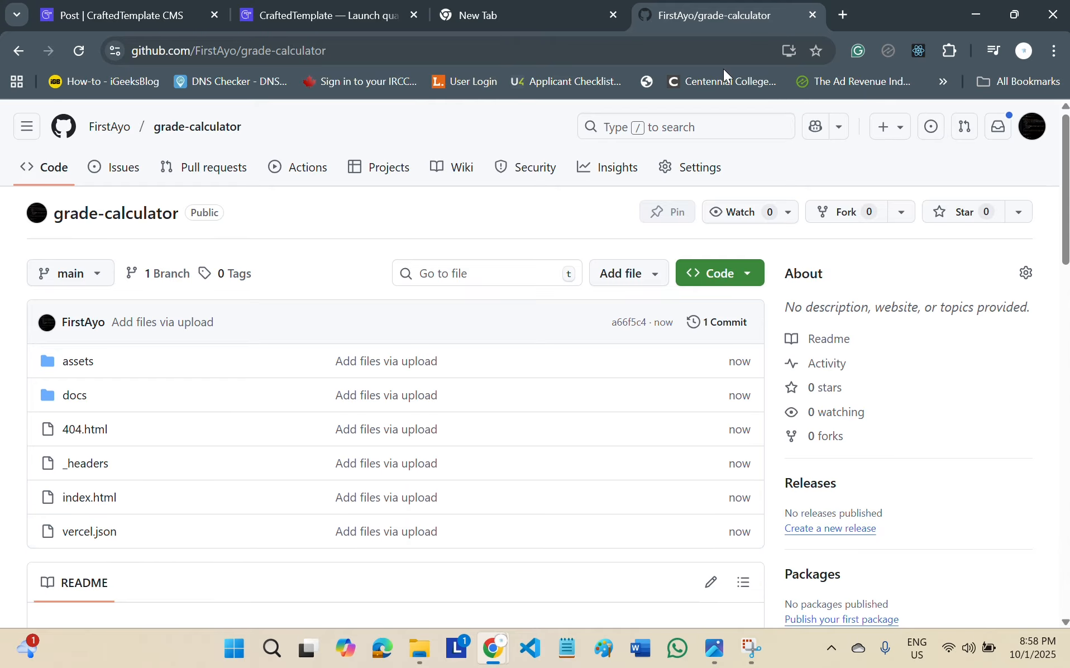
Open the GitHub Pages section in the grade-calculator repository's settings.
{"action": "left_click", "coordinate": [700, 169]}
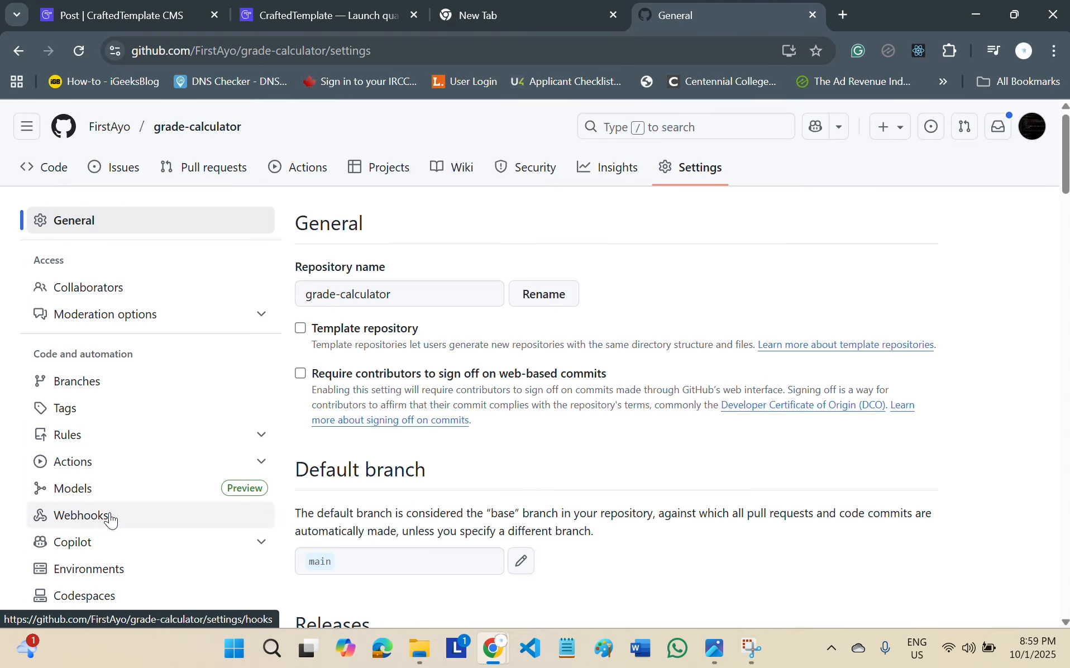
{"action": "scroll", "coordinate": [1015, 200], "scroll_direction": "down", "scroll_amount": 3}
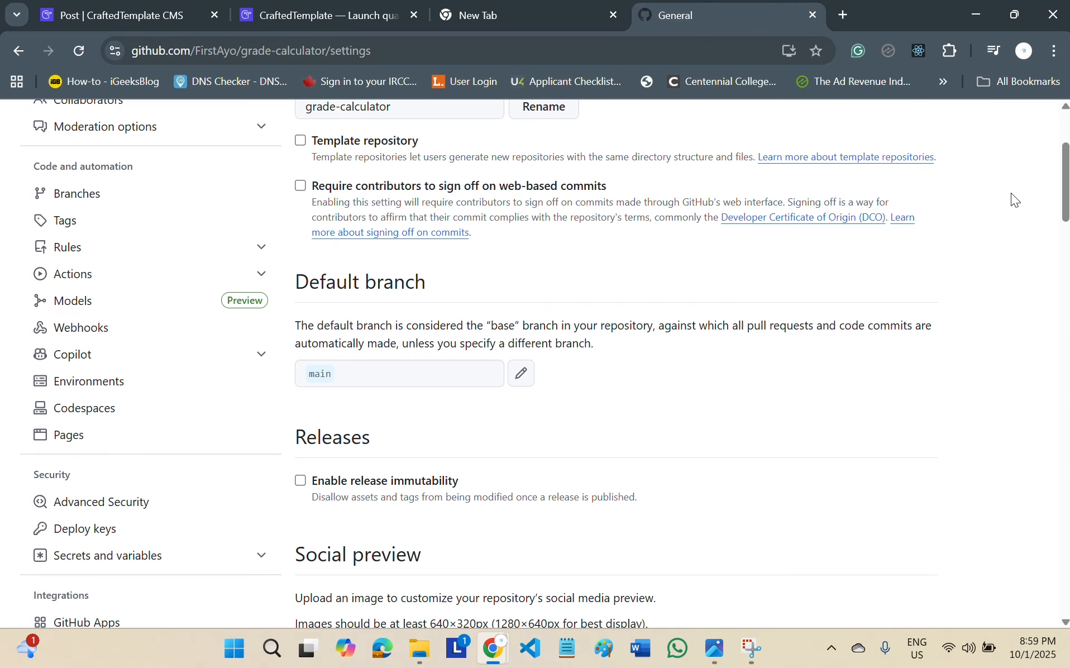
{"action": "left_click", "coordinate": [77, 439]}
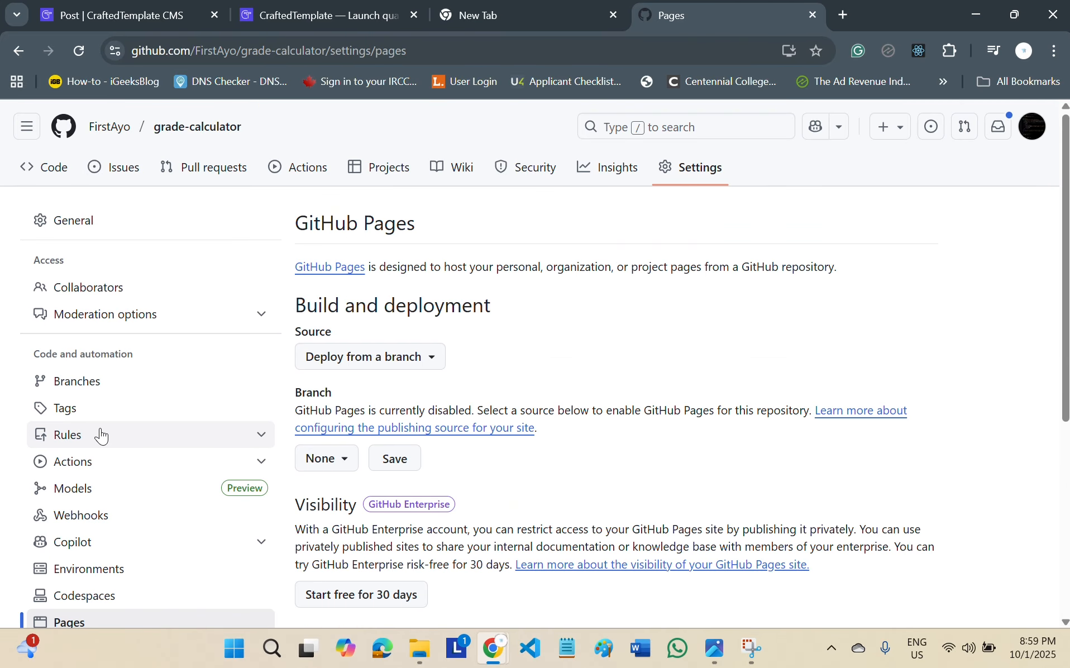
Select main as the GitHub Pages publishing branch and look through the deployment source options.
{"action": "left_click_drag", "start_coordinate": [298, 394], "coordinate": [594, 452]}
{"action": "left_click", "coordinate": [600, 430]}
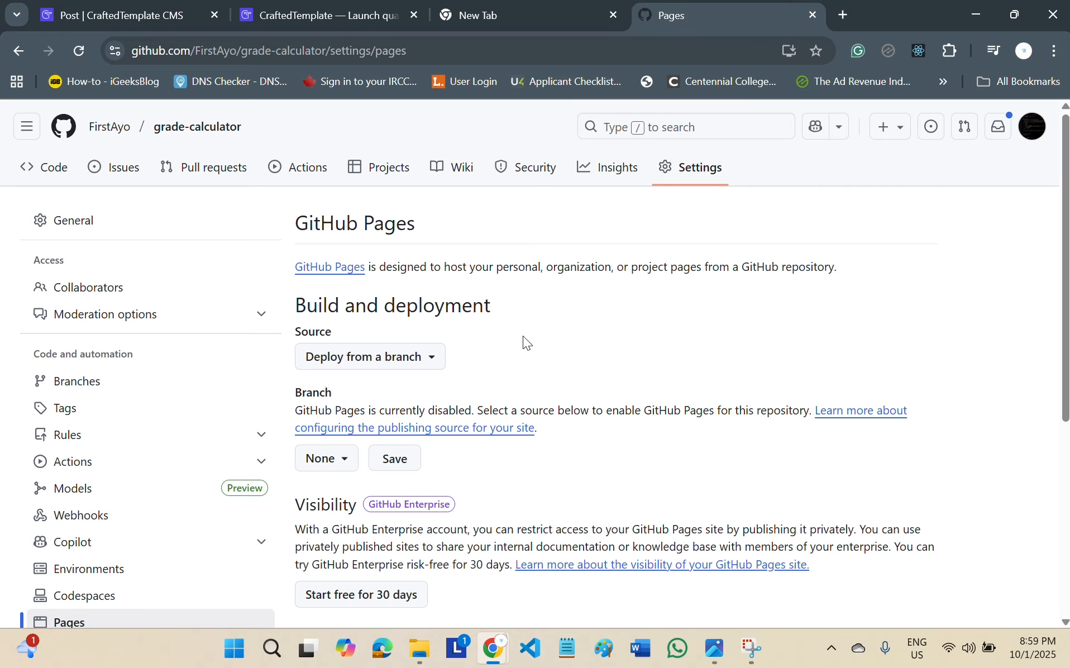
{"action": "double_click", "coordinate": [306, 393]}
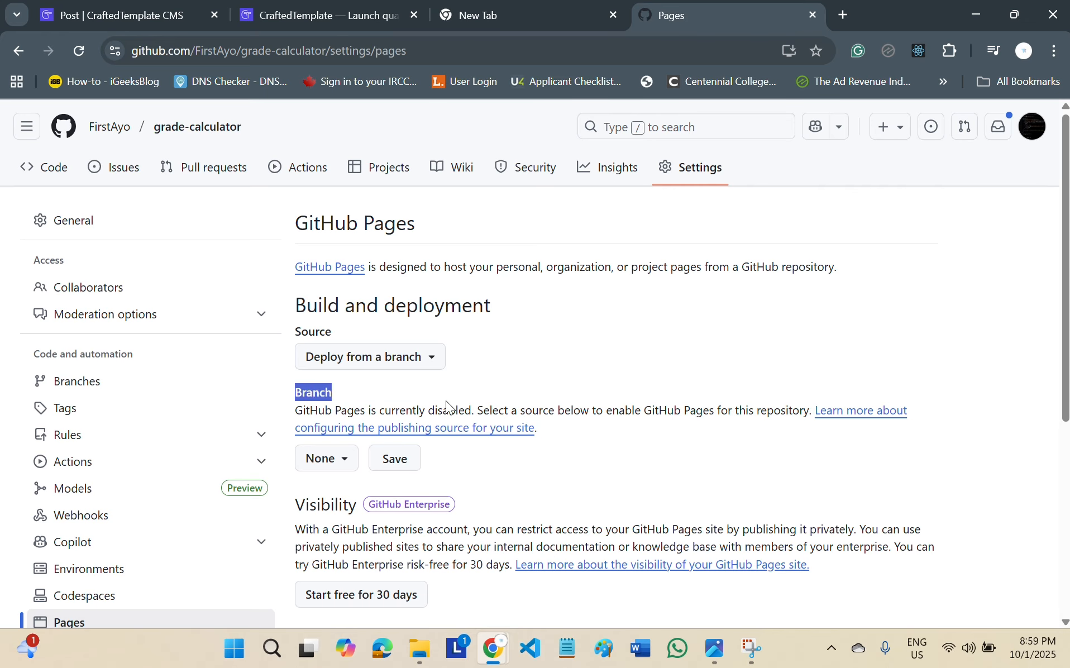
{"action": "left_click", "coordinate": [624, 438]}
{"action": "left_click", "coordinate": [327, 464]}
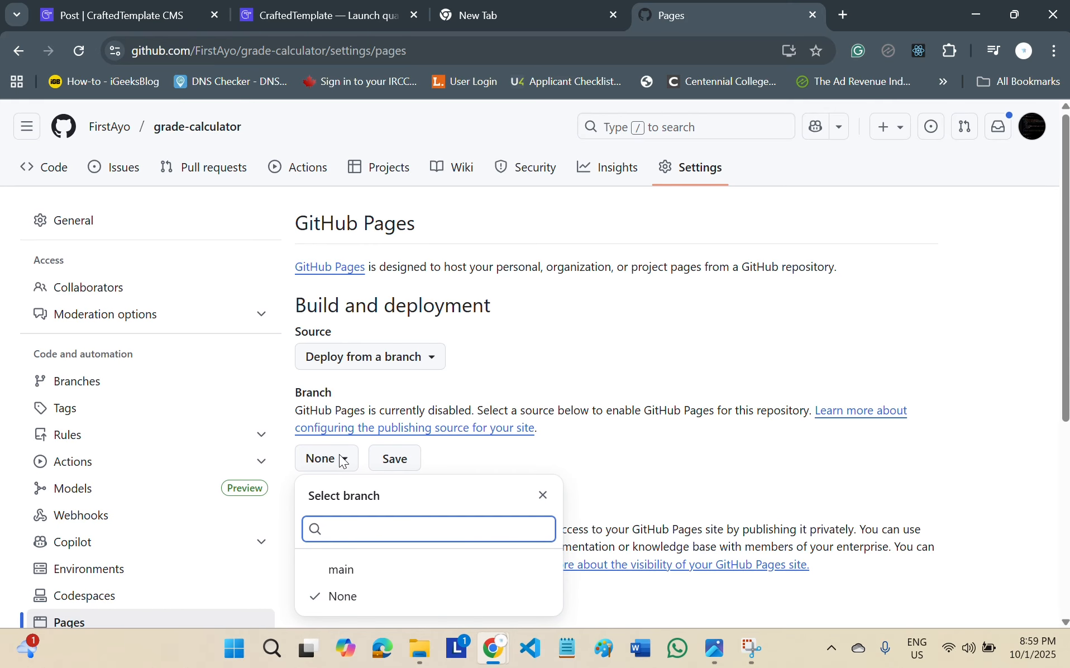
{"action": "left_click", "coordinate": [351, 575]}
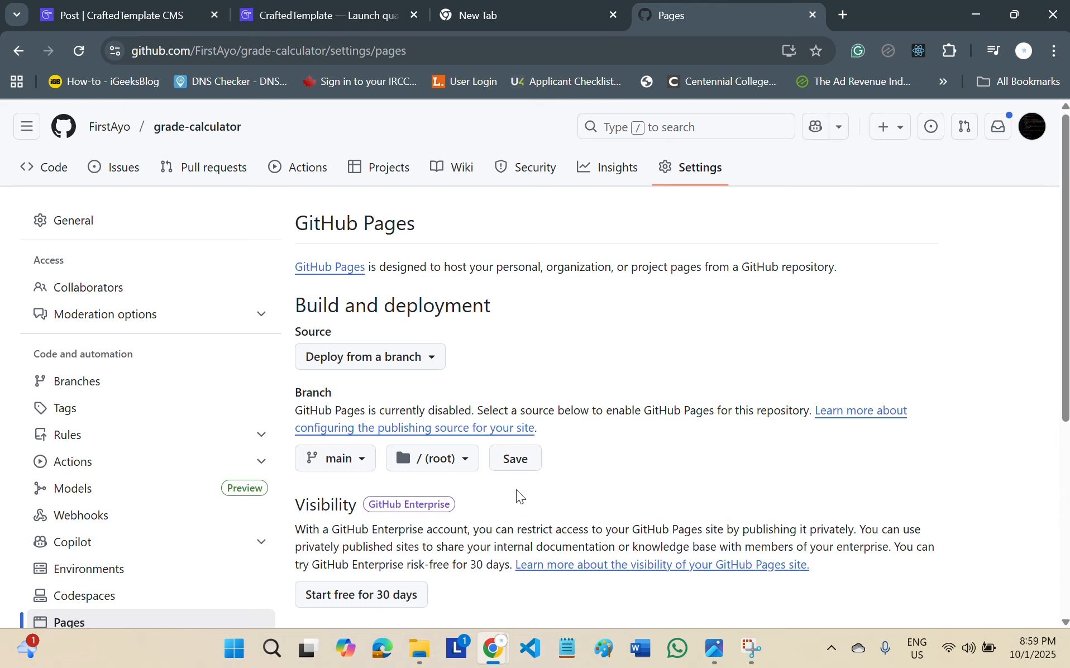
{"action": "left_click", "coordinate": [389, 362]}
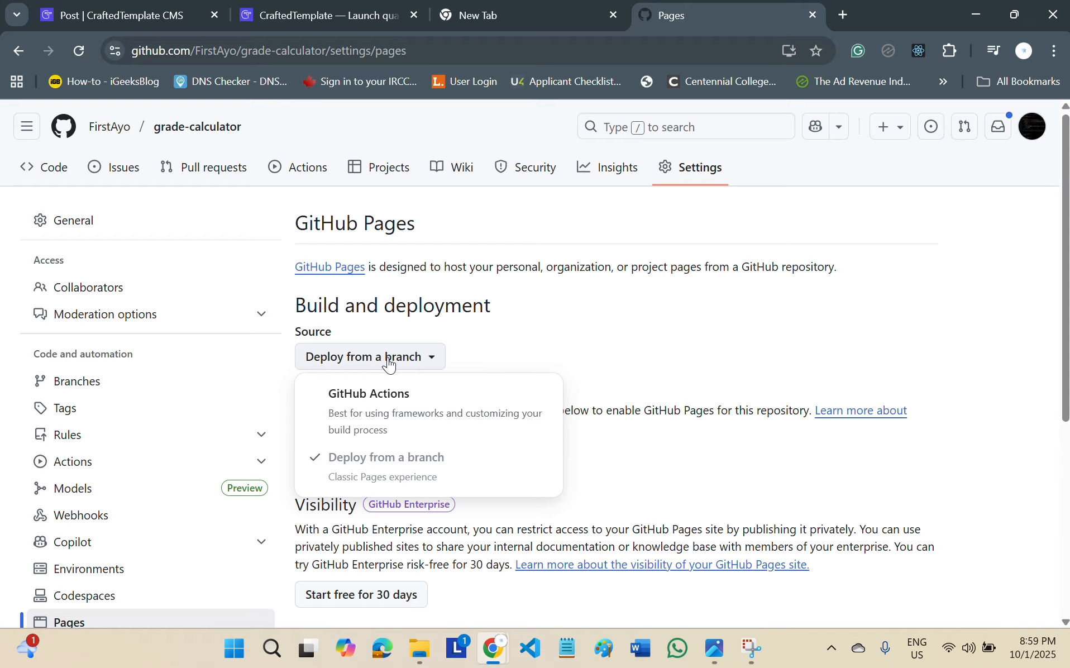
{"action": "left_click", "coordinate": [631, 385]}
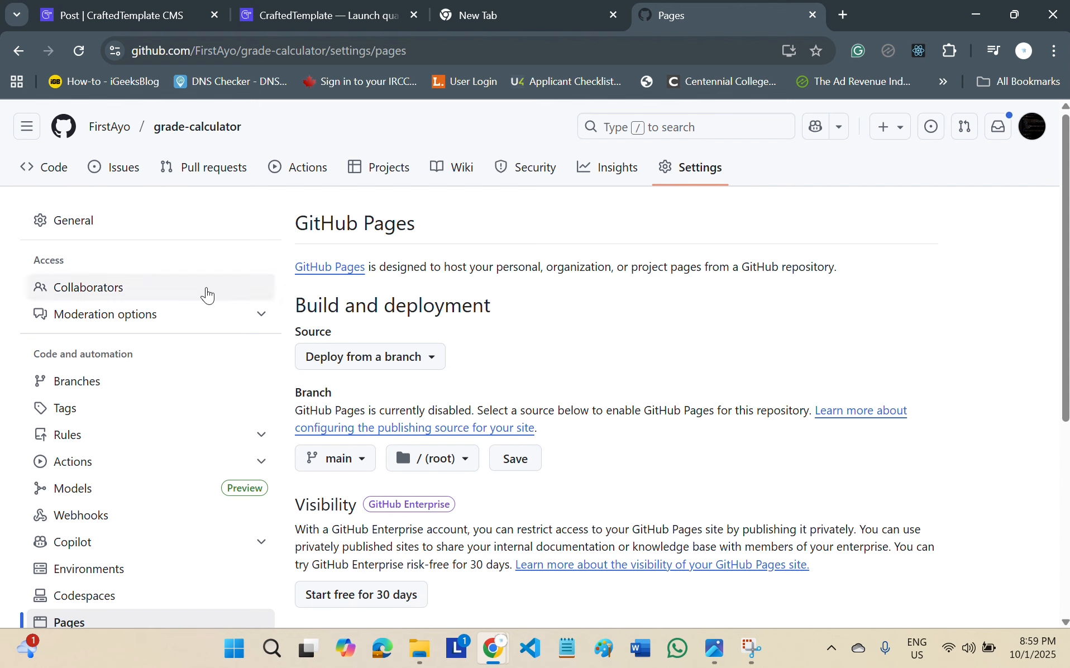
Go back to the repository's code page and check which branches it has.
{"action": "left_click", "coordinate": [55, 169]}
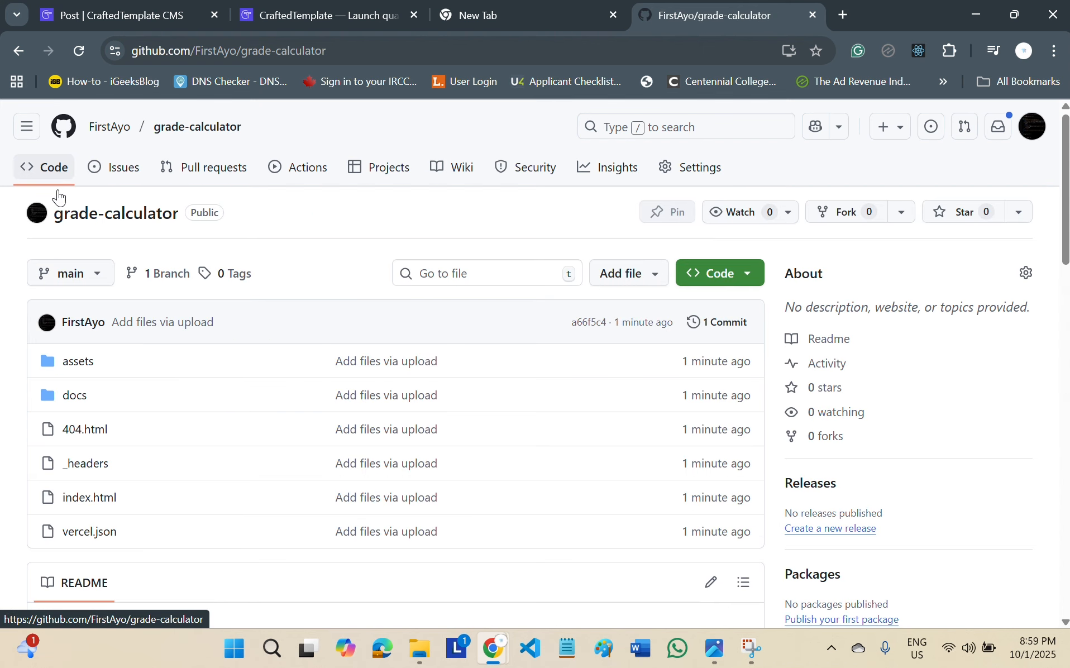
{"action": "left_click", "coordinate": [94, 281]}
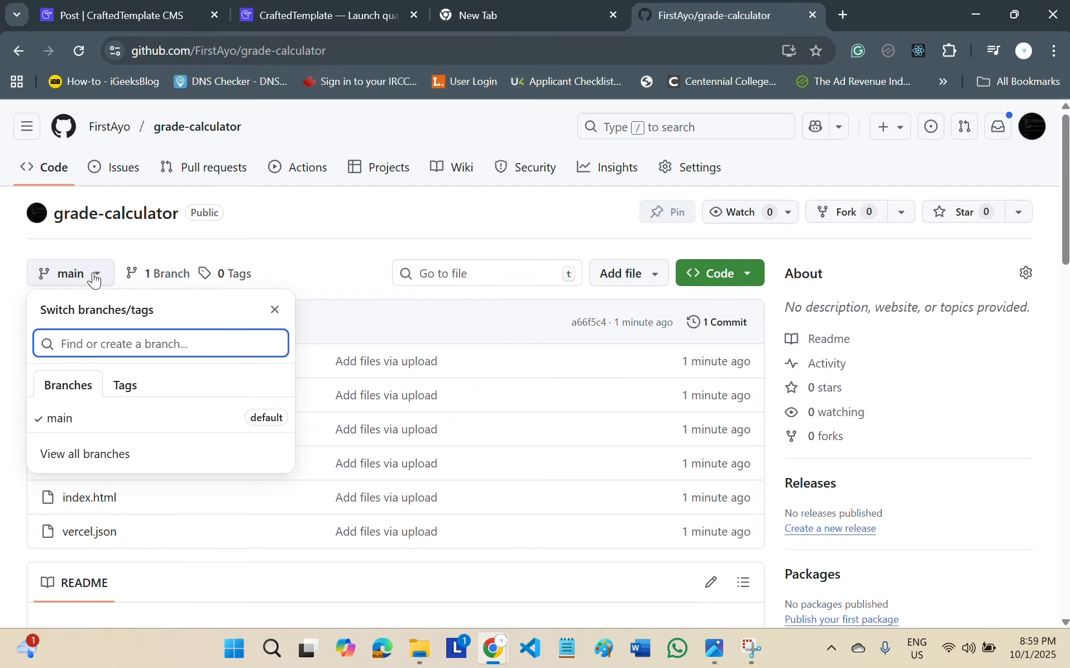
{"action": "left_click", "coordinate": [364, 265]}
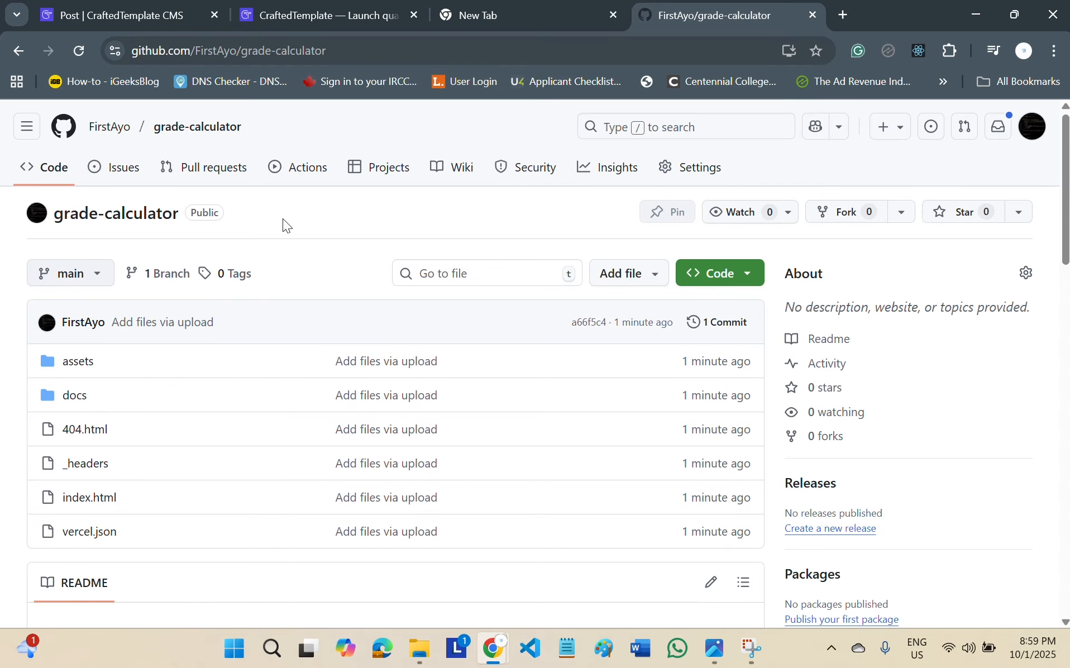
Set the repository's GitHub Pages source to the main branch with the / (root) folder and save it.
{"action": "left_click", "coordinate": [705, 175]}
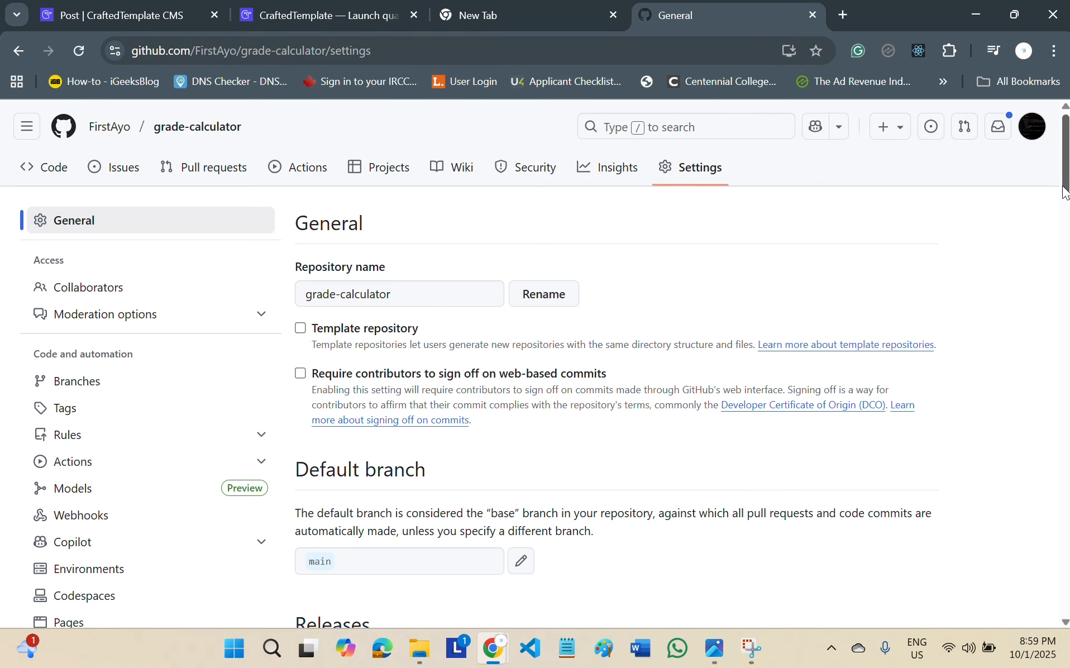
{"action": "scroll", "coordinate": [949, 251], "scroll_direction": "down", "scroll_amount": 4}
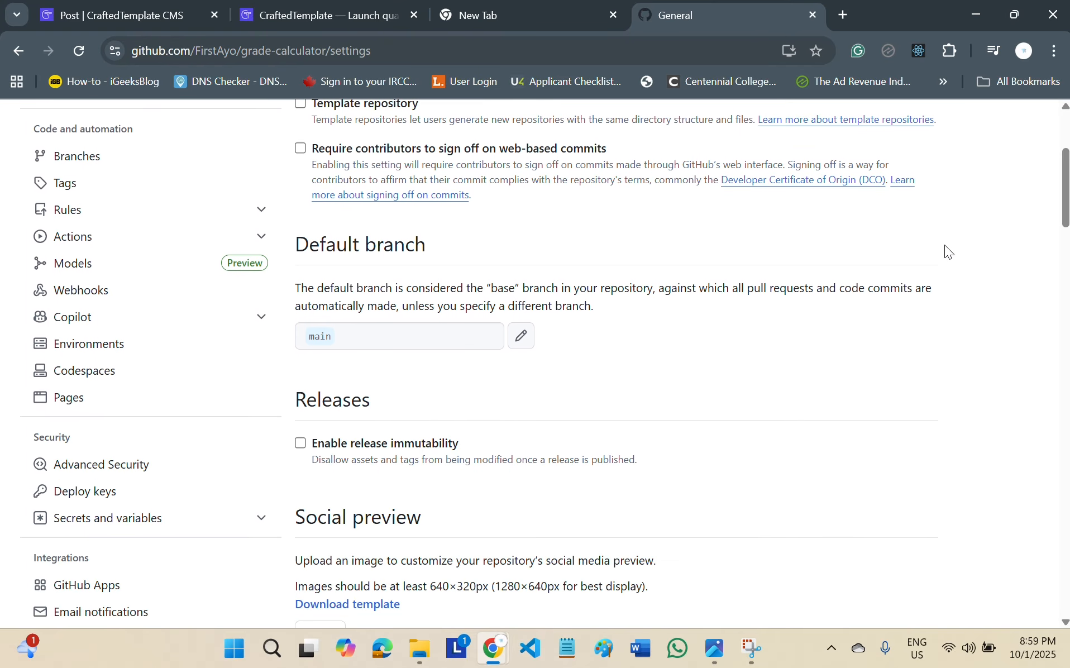
{"action": "left_click", "coordinate": [92, 399]}
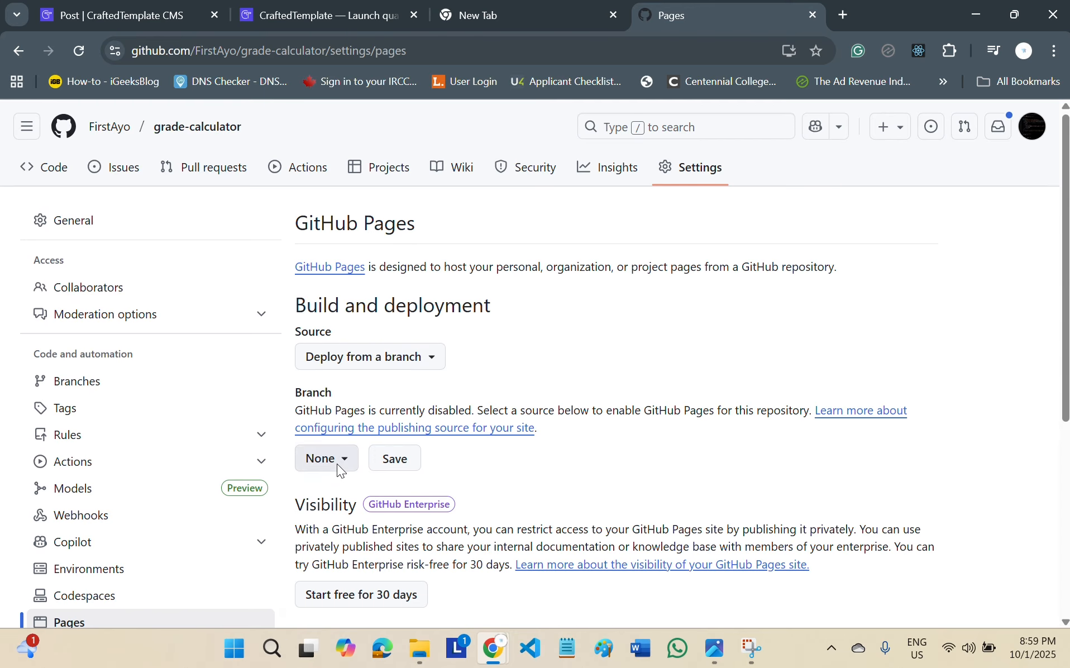
{"action": "left_click", "coordinate": [336, 462]}
{"action": "left_click", "coordinate": [352, 569]}
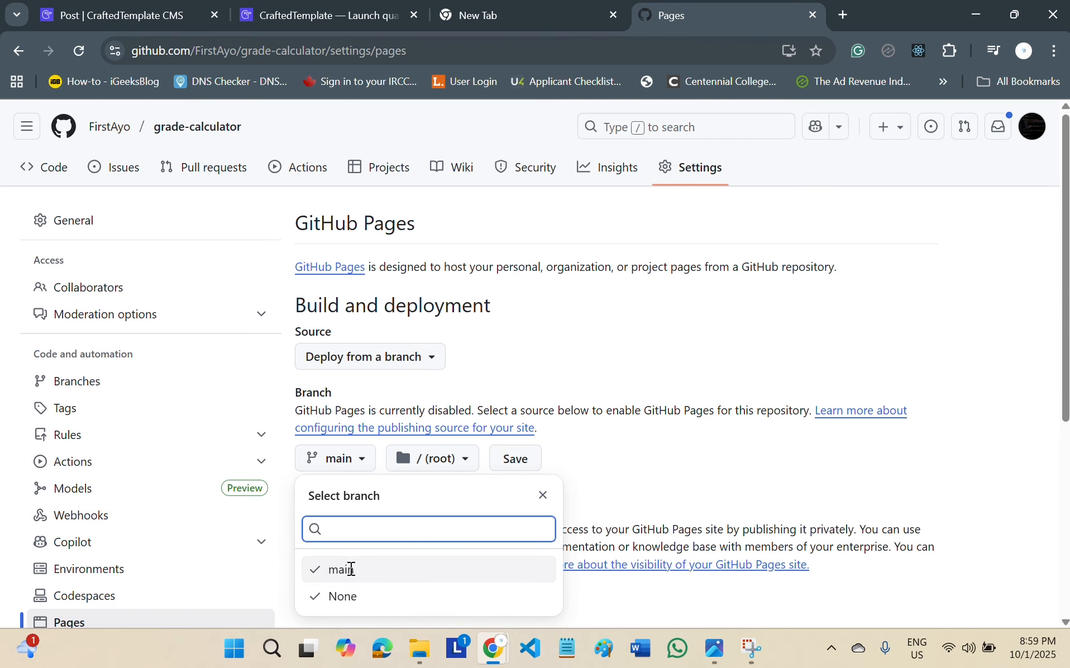
{"action": "left_click", "coordinate": [510, 466]}
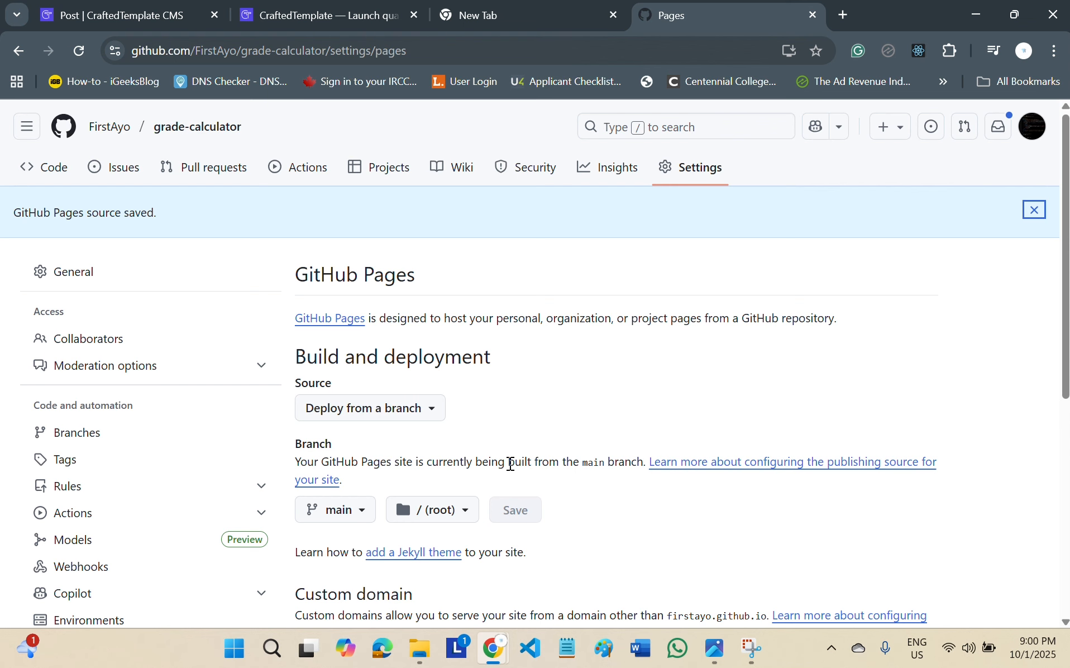
Switch to the student-grade-calculator folder in File Explorer and examine where the index file sits relative to the assets and docs folders.
{"action": "mouse_move", "coordinate": [420, 648]}
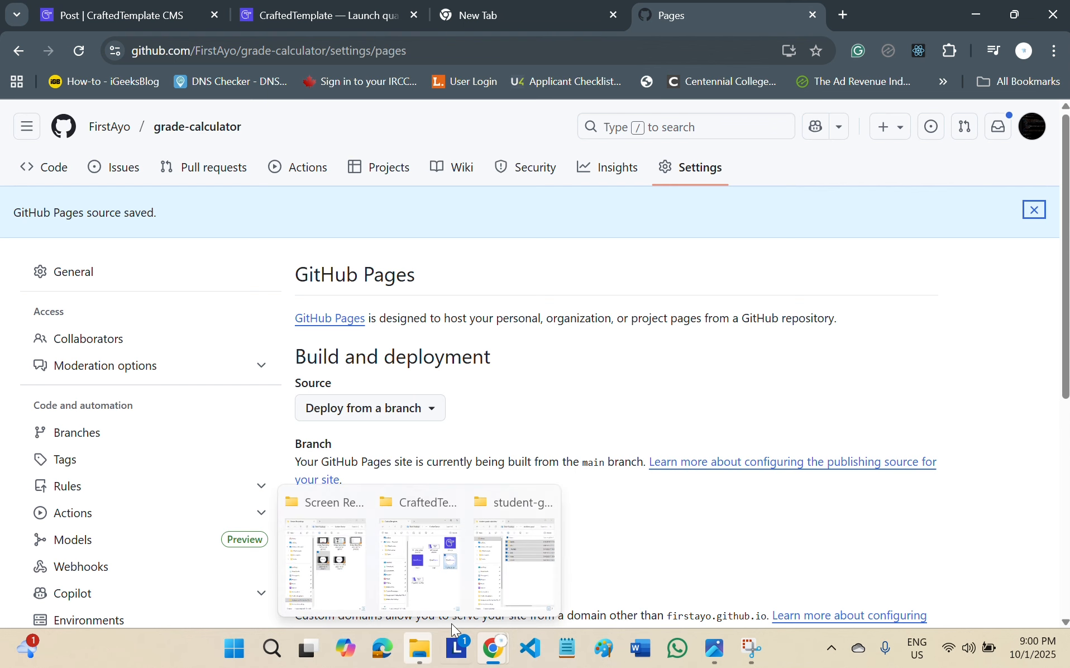
{"action": "left_click", "coordinate": [508, 574]}
{"action": "left_click", "coordinate": [320, 308]}
{"action": "left_click", "coordinate": [269, 269]}
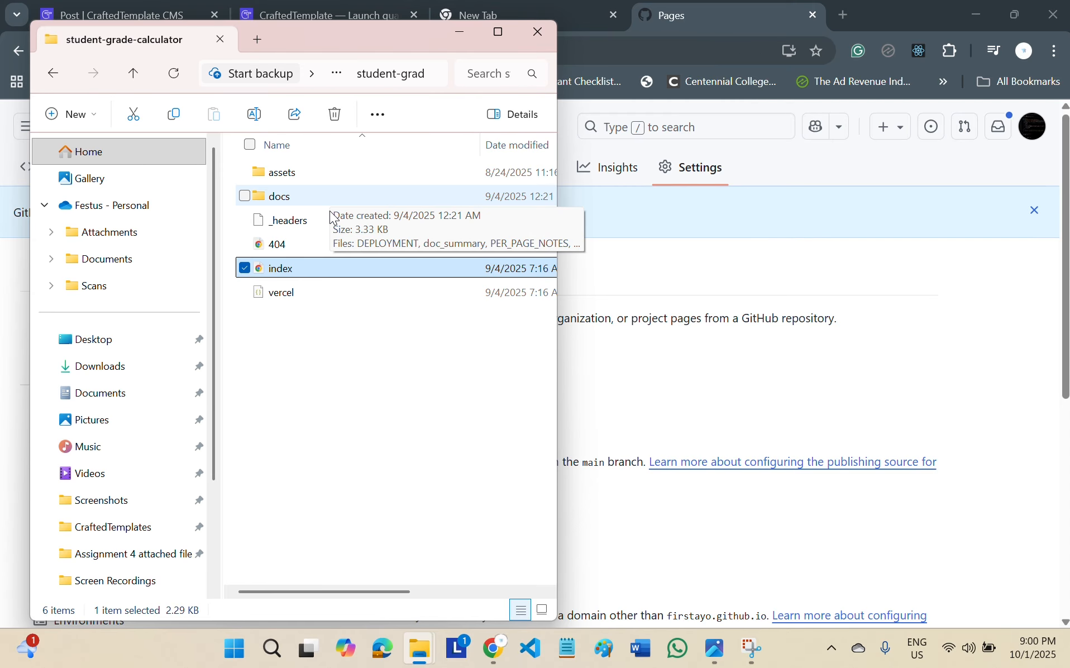
{"action": "left_click", "coordinate": [328, 313]}
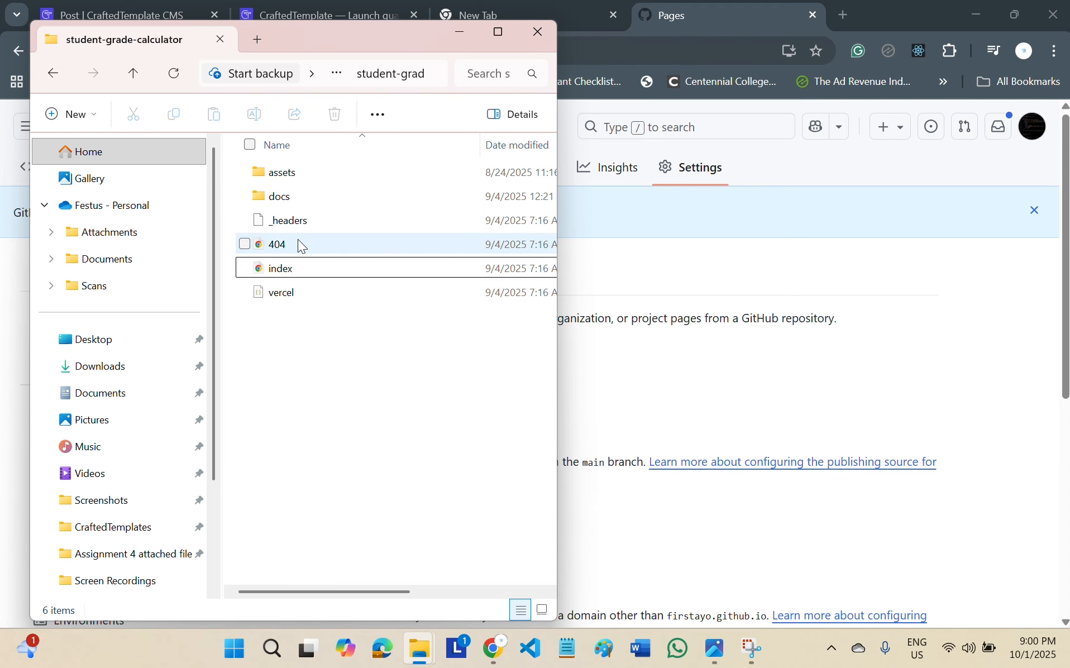
{"action": "left_click", "coordinate": [298, 267]}
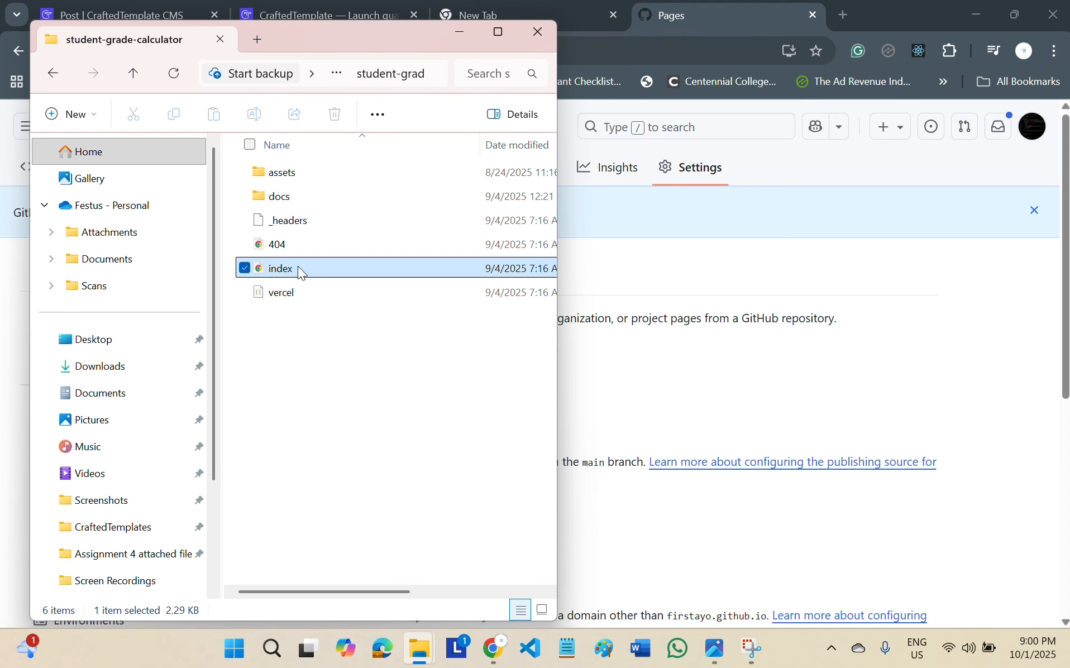
{"action": "left_click", "coordinate": [295, 193]}
{"action": "left_click", "coordinate": [293, 180]}
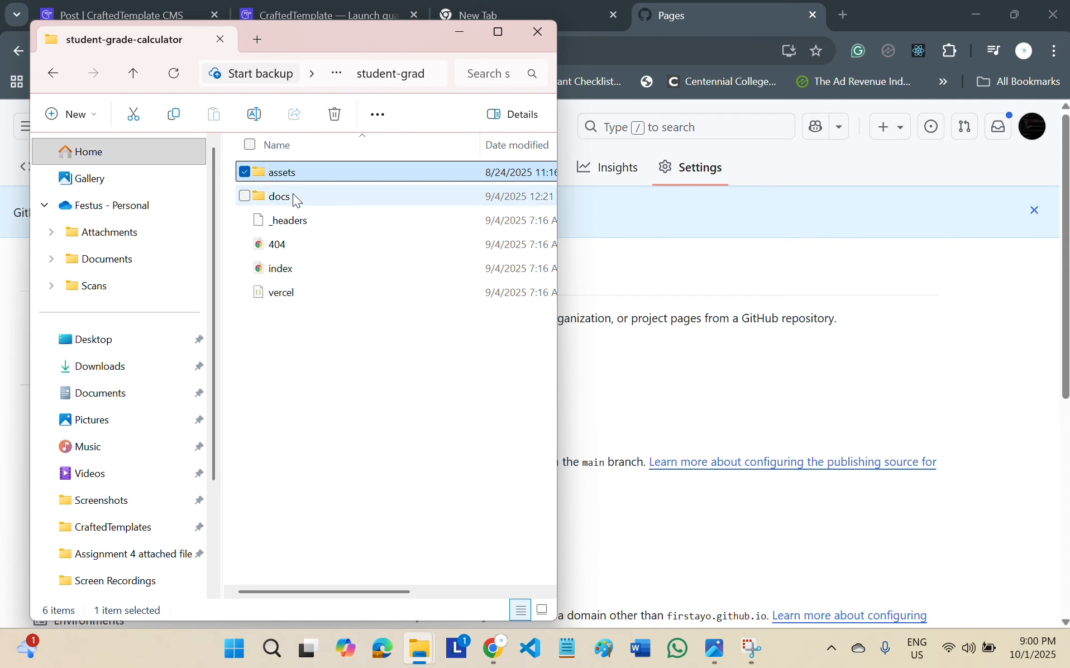
{"action": "left_click", "coordinate": [294, 268]}
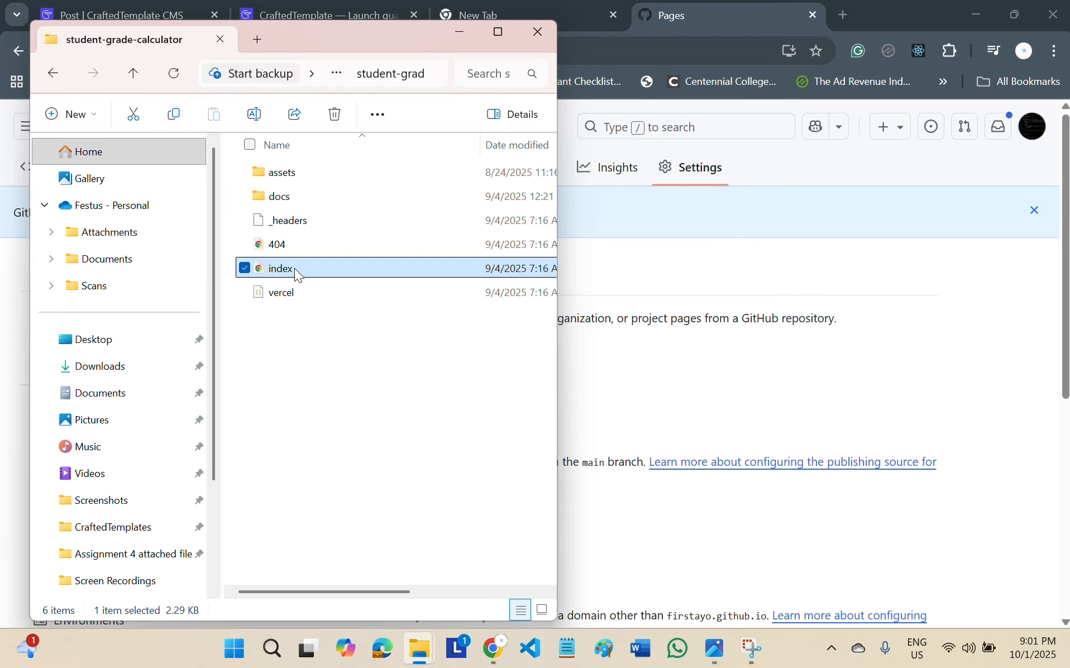
Return to Chrome, reload the GitHub Pages settings, and open the live site's address in a new tab.
{"action": "left_click", "coordinate": [695, 360]}
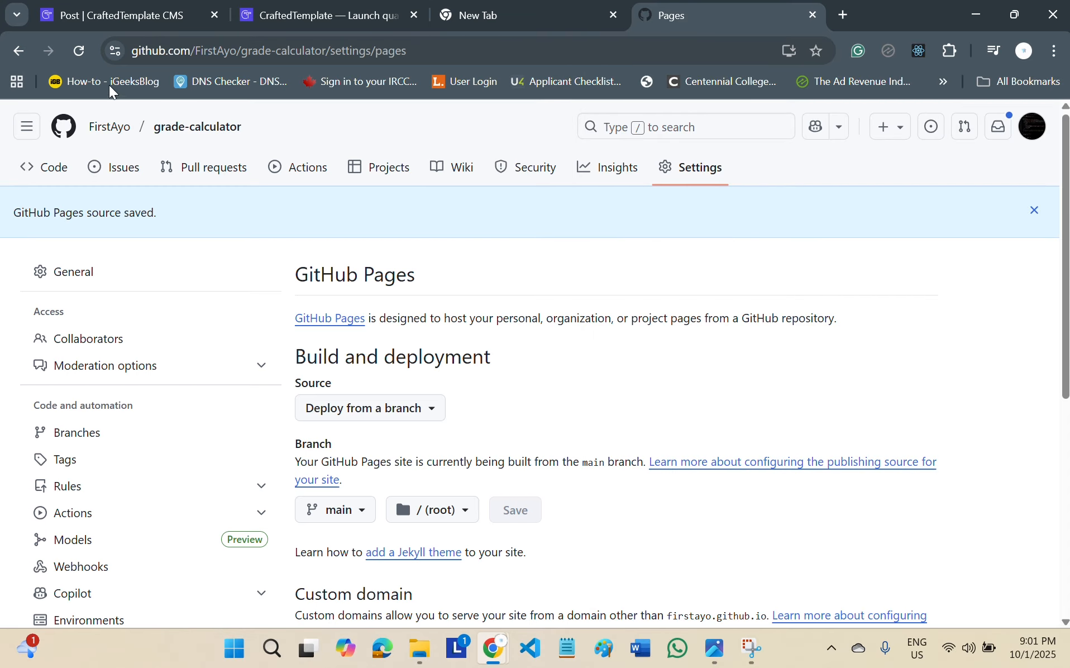
{"action": "left_click", "coordinate": [81, 51]}
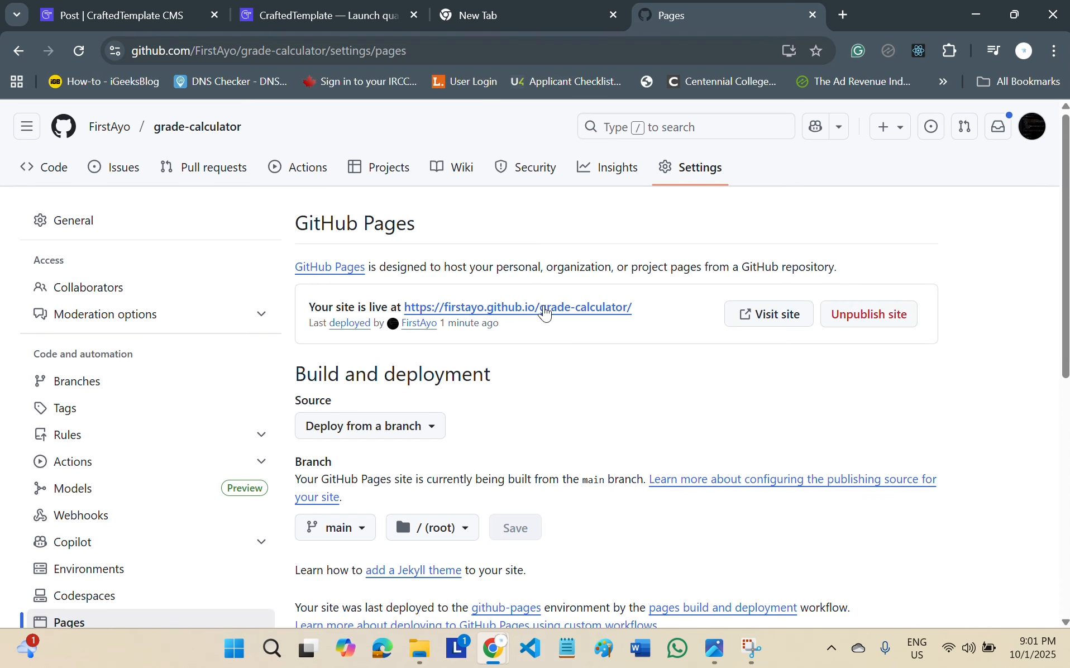
{"action": "left_click_drag", "start_coordinate": [648, 307], "coordinate": [408, 315]}
{"action": "key", "text": "ctrl+c"}
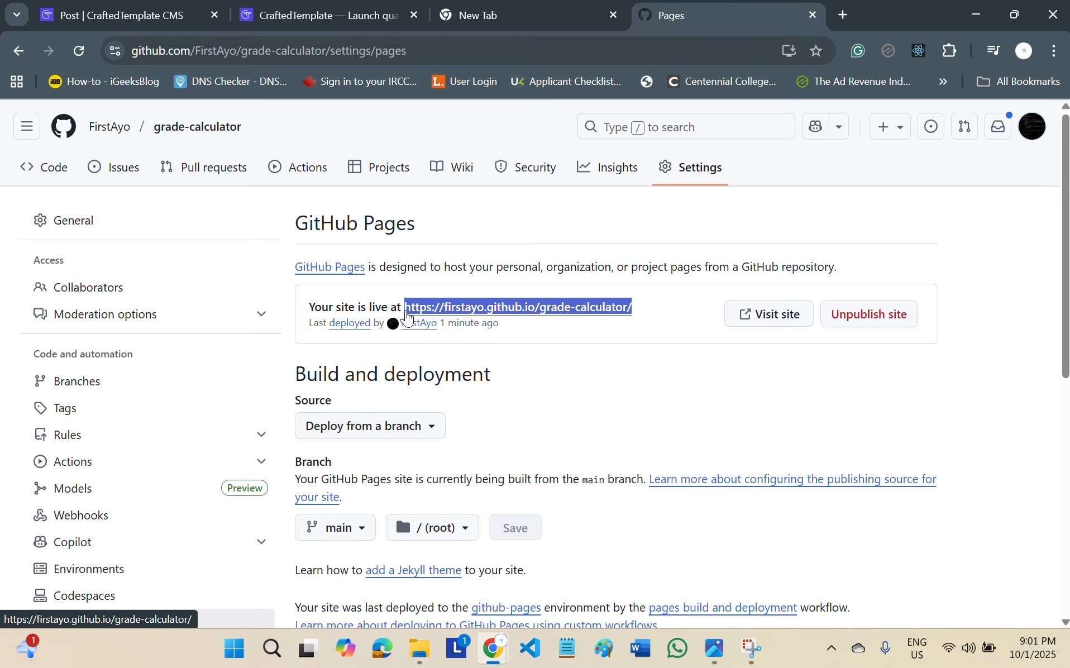
{"action": "left_click", "coordinate": [840, 17]}
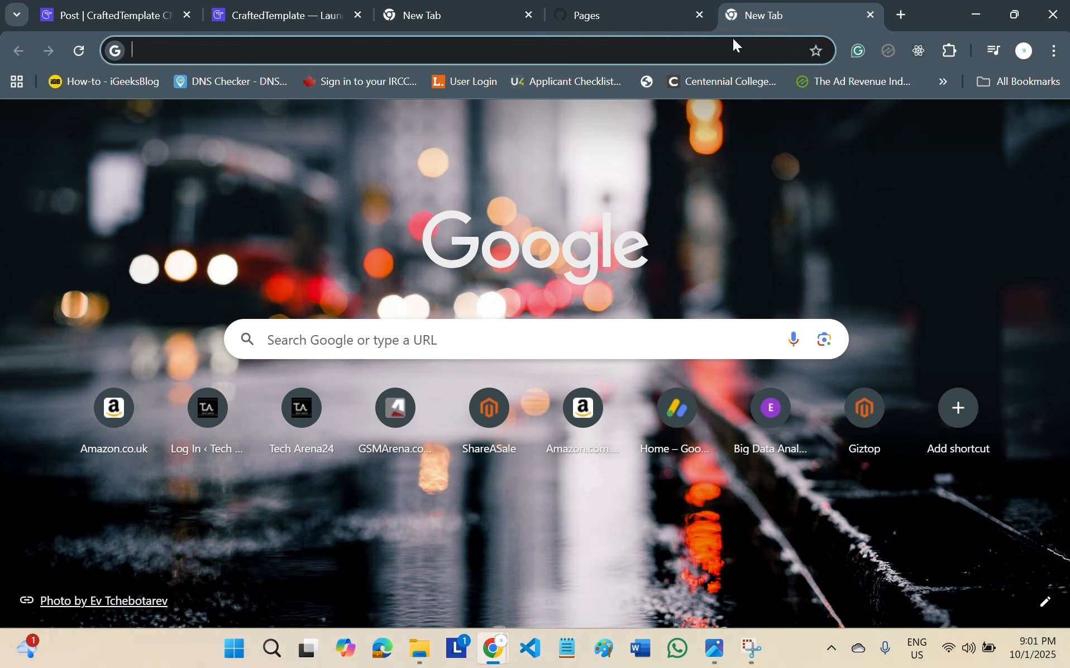
{"action": "key", "text": "ctrl+v"}
{"action": "key", "text": "Return"}
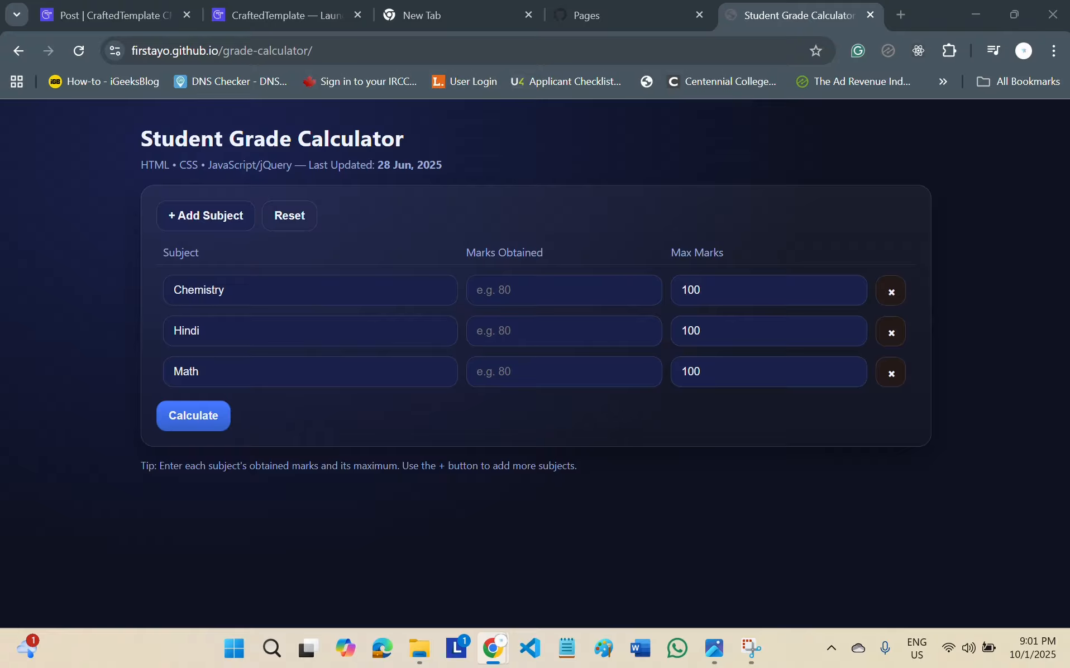
Go back to the open CraftedTemplate templates page.
{"action": "left_click", "coordinate": [306, 16]}
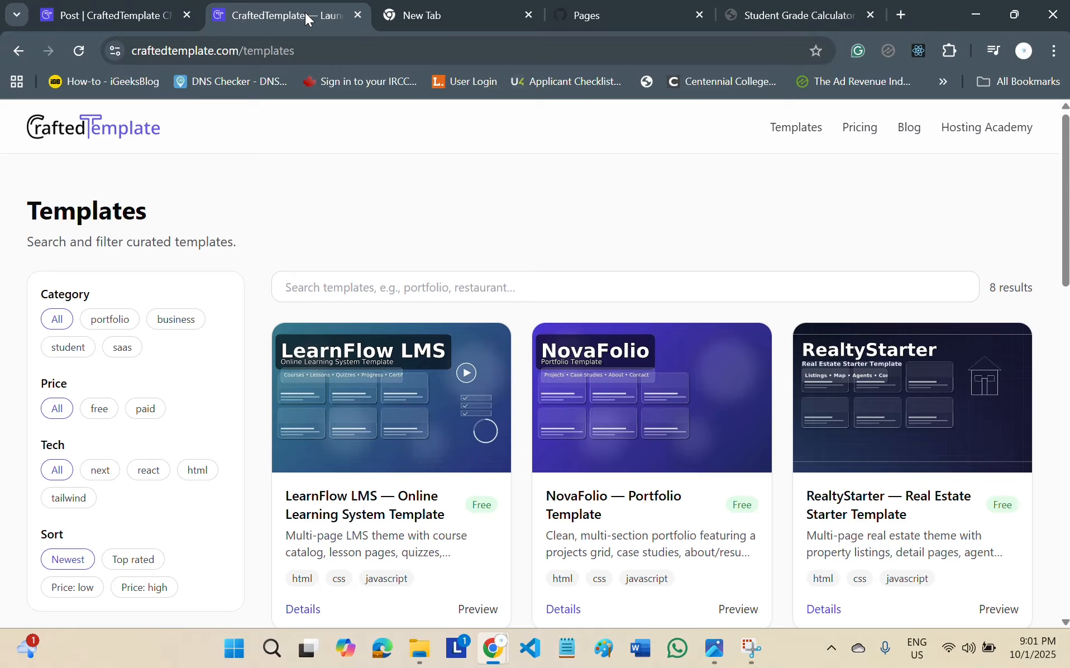